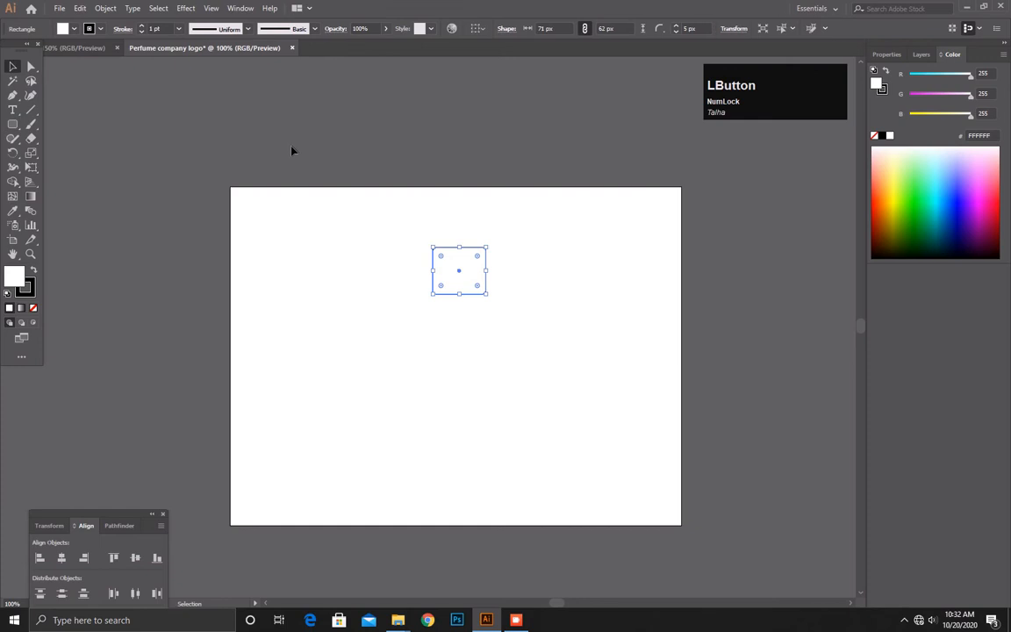
# Step: Move the rounded rectangle to about X 284, Y 76.5 px and start a Pen path below it, about 31 px across and 23 px down
pyautogui.moveTo(454, 274); pyautogui.dragTo(427, 239)
pyautogui.click(12, 95)
pyautogui.scroll(1, 436, 289)
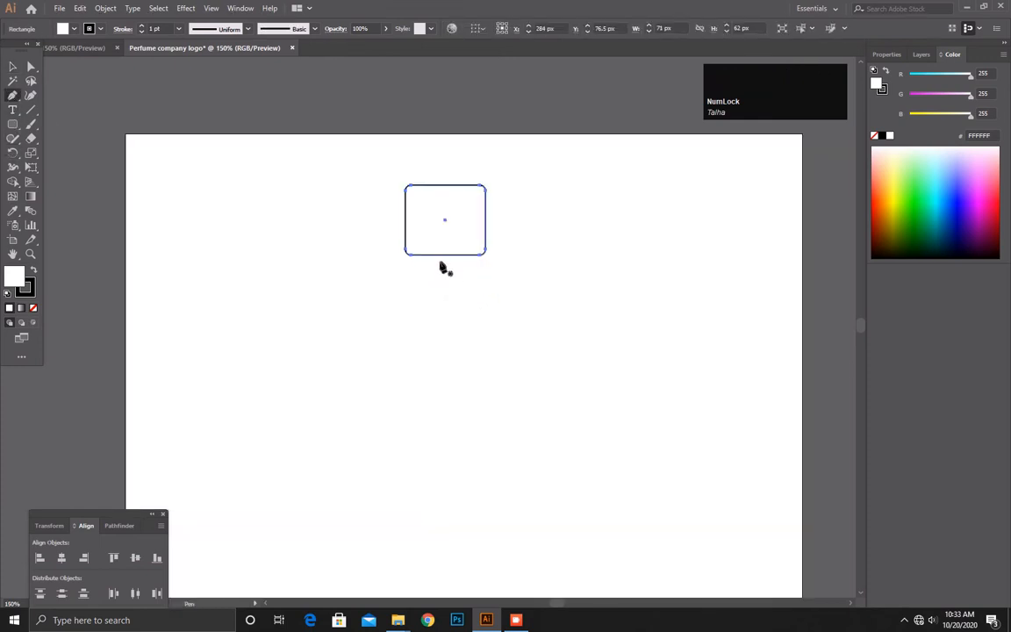
pyautogui.click(445, 266)
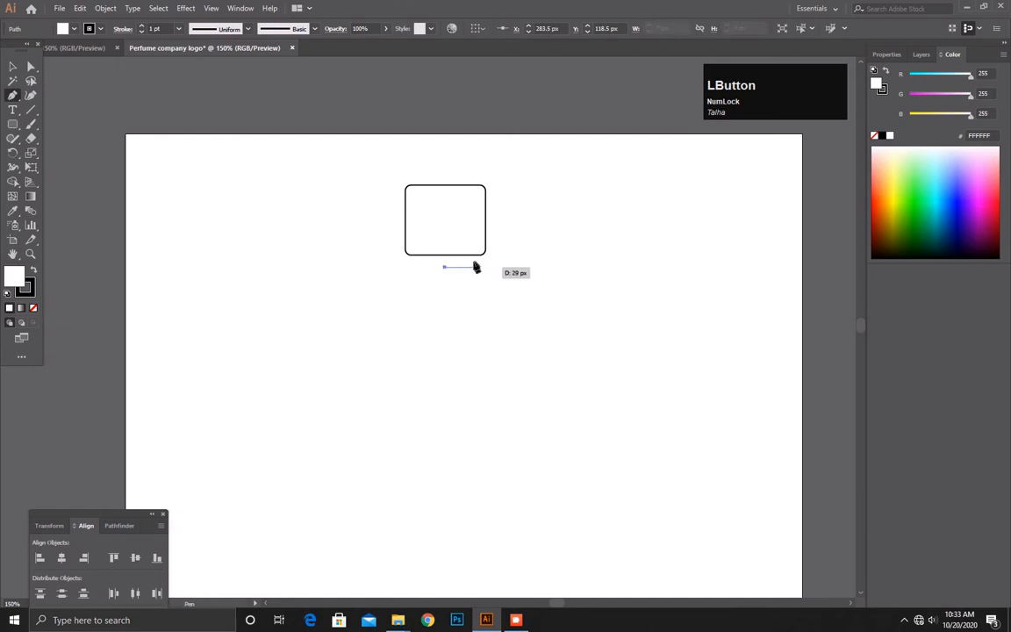
pyautogui.click(475, 266)
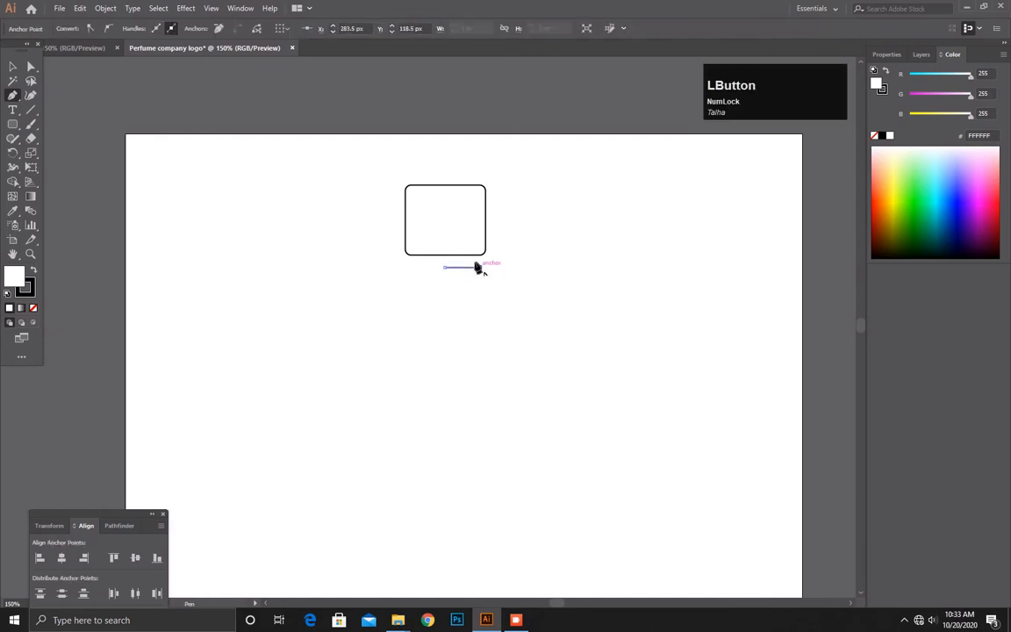
pyautogui.scroll(-1, 486, 318)
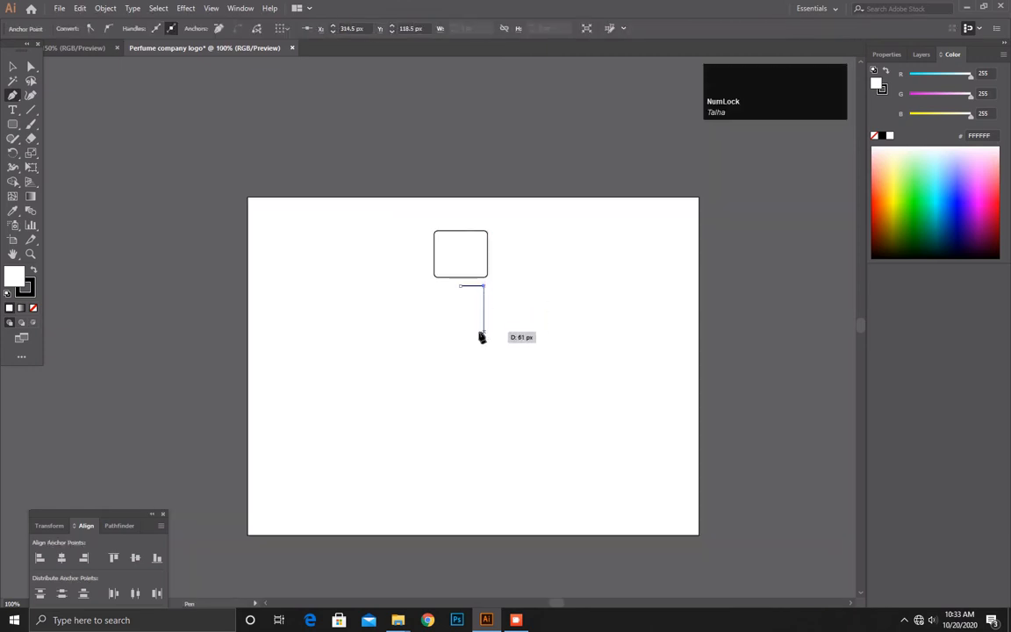
pyautogui.click(484, 301)
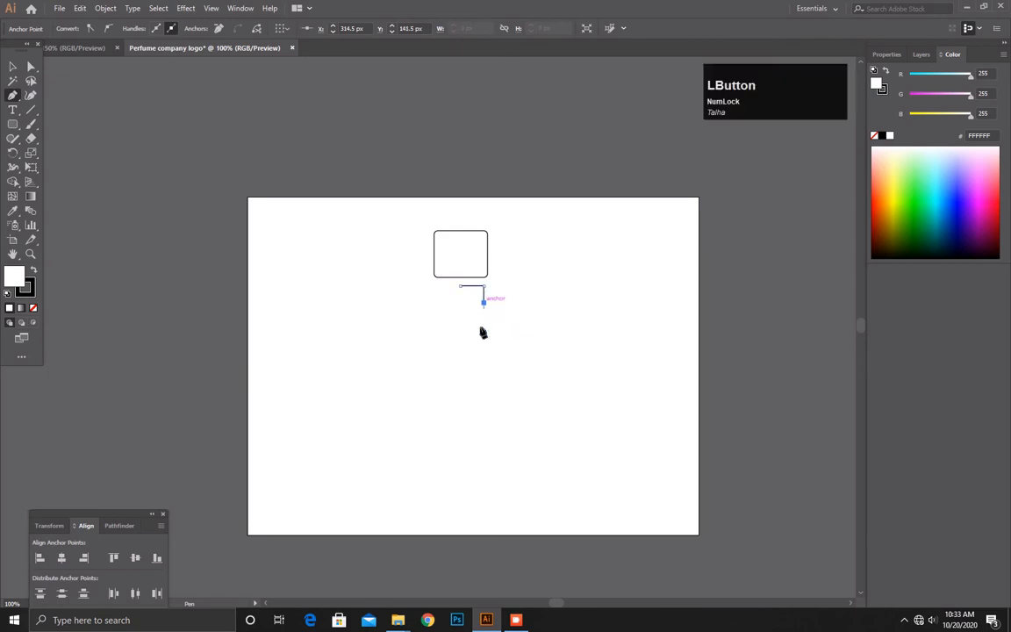
# Step: Continue the path with a concave shoulder, a bulging lower side and a straight base back to the centre line, forming the bottle's right half
pyautogui.moveTo(521, 384); pyautogui.dragTo(554, 423)
pyautogui.click(521, 384)
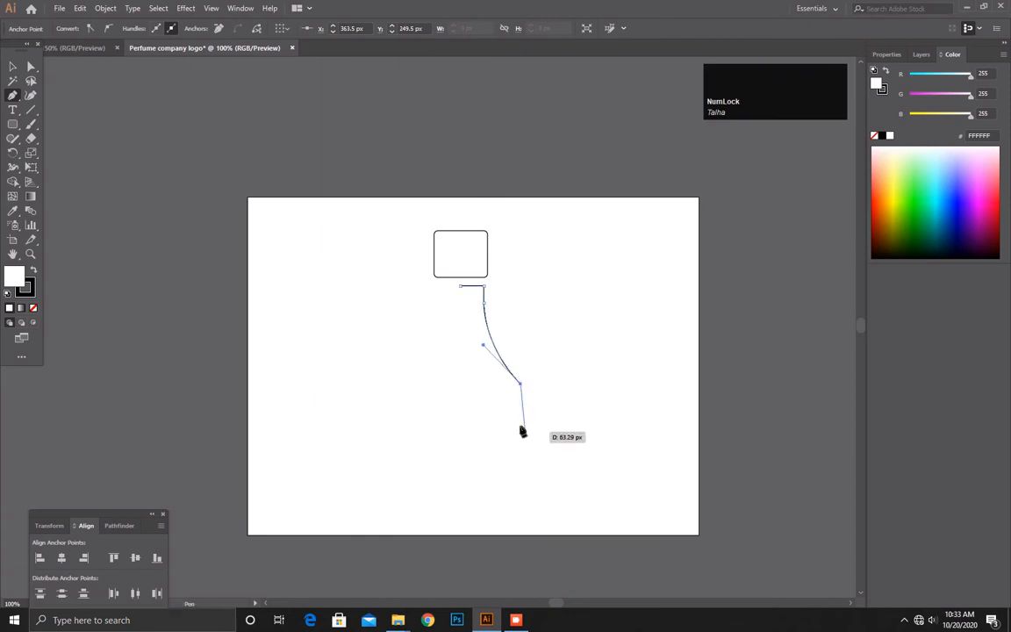
pyautogui.moveTo(519, 441); pyautogui.dragTo(474, 468)
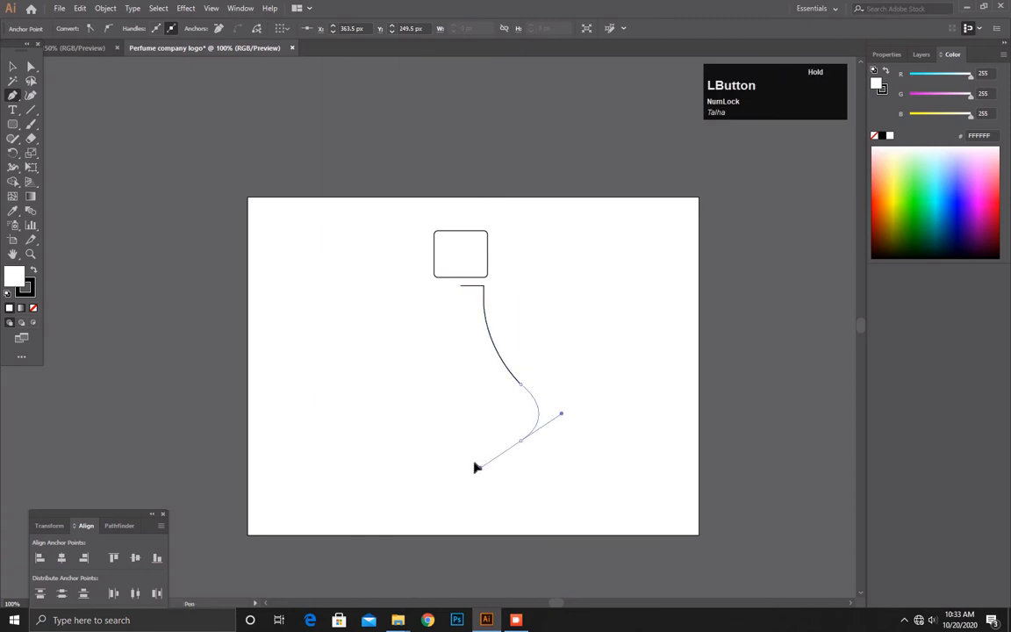
pyautogui.click(520, 440)
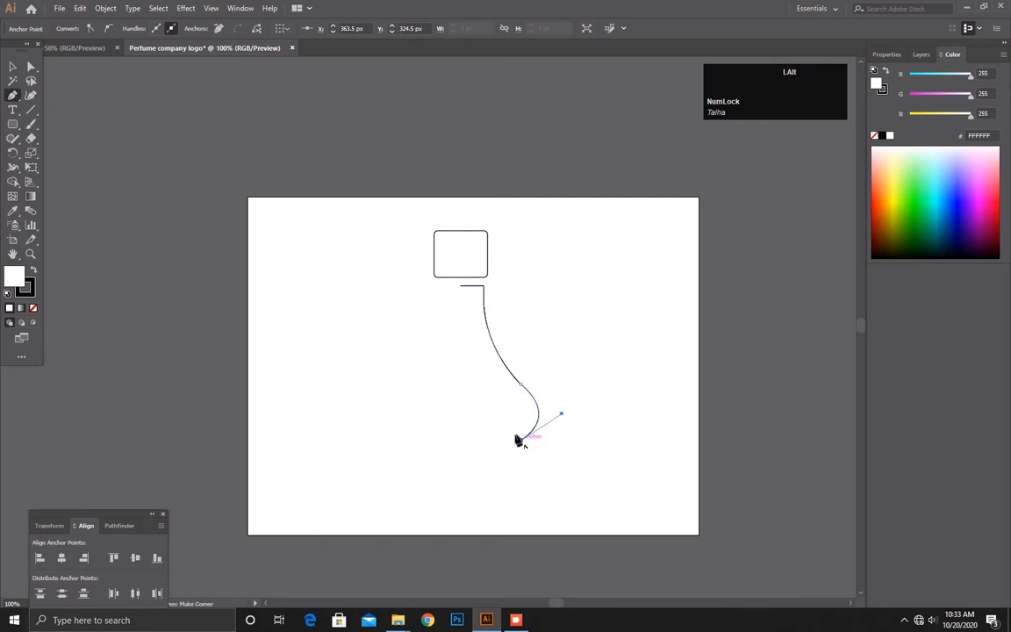
pyautogui.click(456, 440)
pyautogui.press('Escape')
# Step: Reflect a copy of the half-bottle outline across the vertical axis
pyautogui.click(12, 66)
pyautogui.moveTo(550, 289); pyautogui.dragTo(460, 372)
pyautogui.rightClick(478, 361)
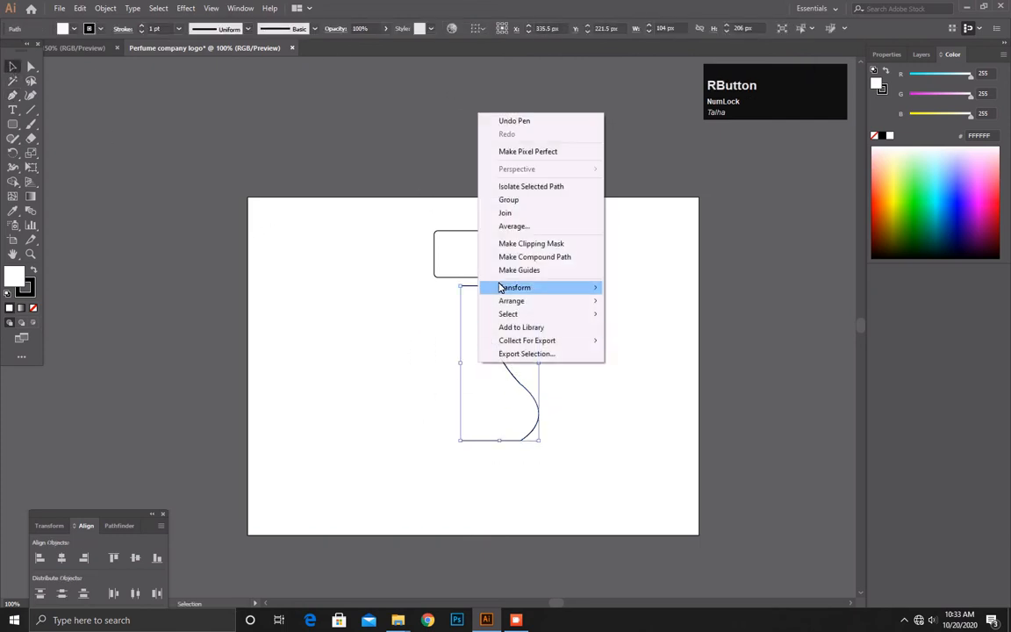
pyautogui.click(500, 288)
pyautogui.click(625, 329)
pyautogui.click(660, 394)
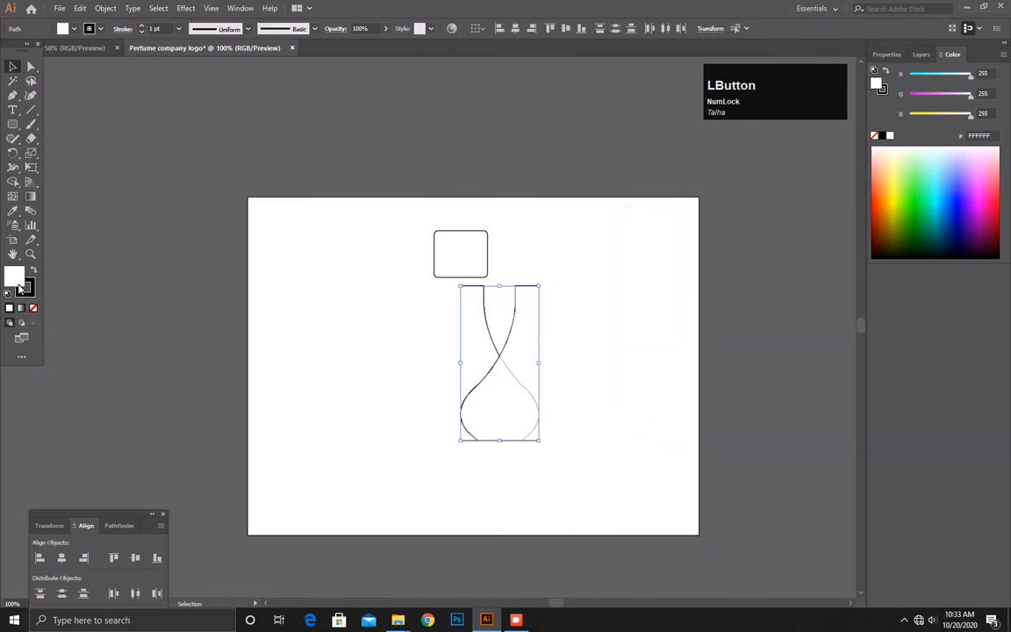
# Step: Remove the fill from both half outlines and move the mirrored copy beside the right half to form the bottle's left side
pyautogui.click(32, 308)
pyautogui.click(387, 345)
pyautogui.moveTo(460, 361); pyautogui.dragTo(404, 380)
pyautogui.press('Left')
pyautogui.press('Left')
pyautogui.press('Left')
pyautogui.press('Left')
pyautogui.press('Left')
pyautogui.press('Left')
pyautogui.press('Left')
pyautogui.press('Left')
pyautogui.press('Left')
pyautogui.press('Left')
pyautogui.press('Left')
pyautogui.press('Left')
pyautogui.moveTo(444, 465); pyautogui.dragTo(423, 430)
pyautogui.press('Up')
pyautogui.press('Up')
pyautogui.press('Up')
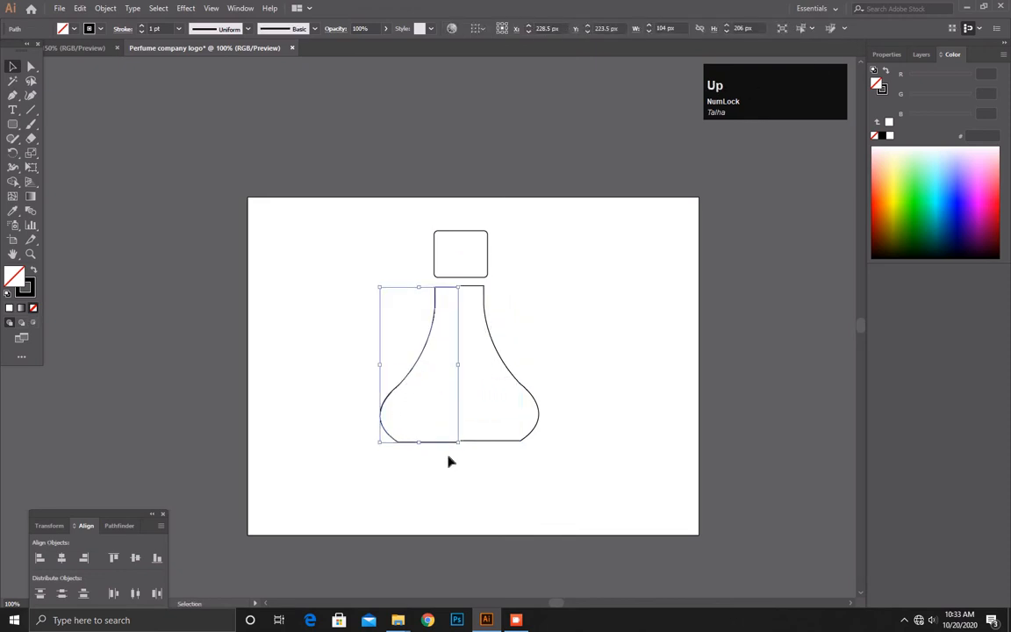
pyautogui.press('Down')
pyautogui.click(452, 466)
# Step: Nudge the left half until its ends meet the right half at the neck and base
pyautogui.scroll(5, 460, 437)
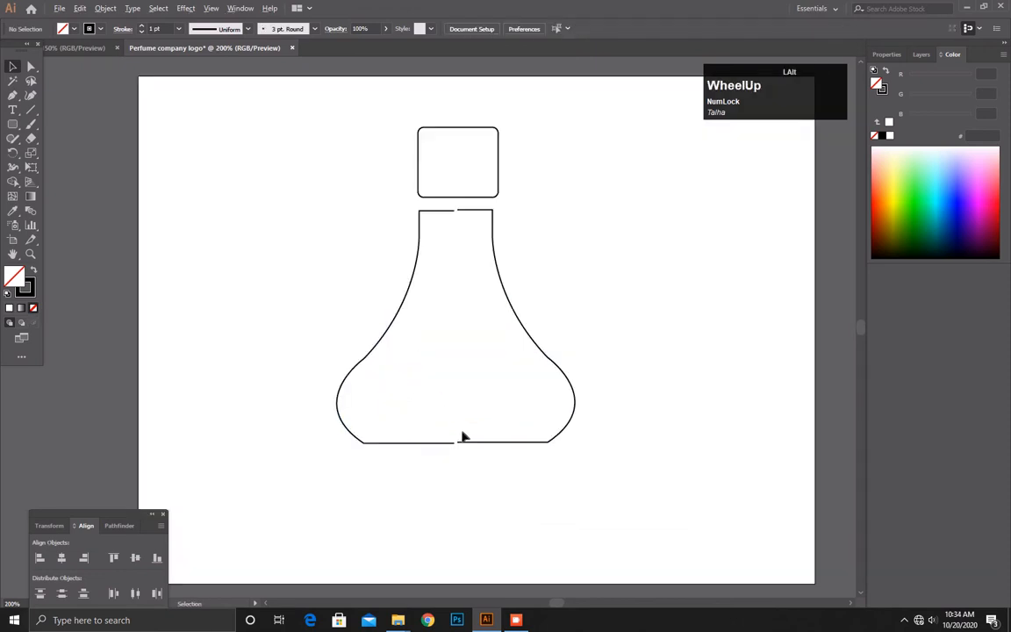
pyautogui.moveTo(409, 443); pyautogui.dragTo(409, 447)
pyautogui.press('Up')
pyautogui.press('Right')
pyautogui.press('Right')
pyautogui.press('Right')
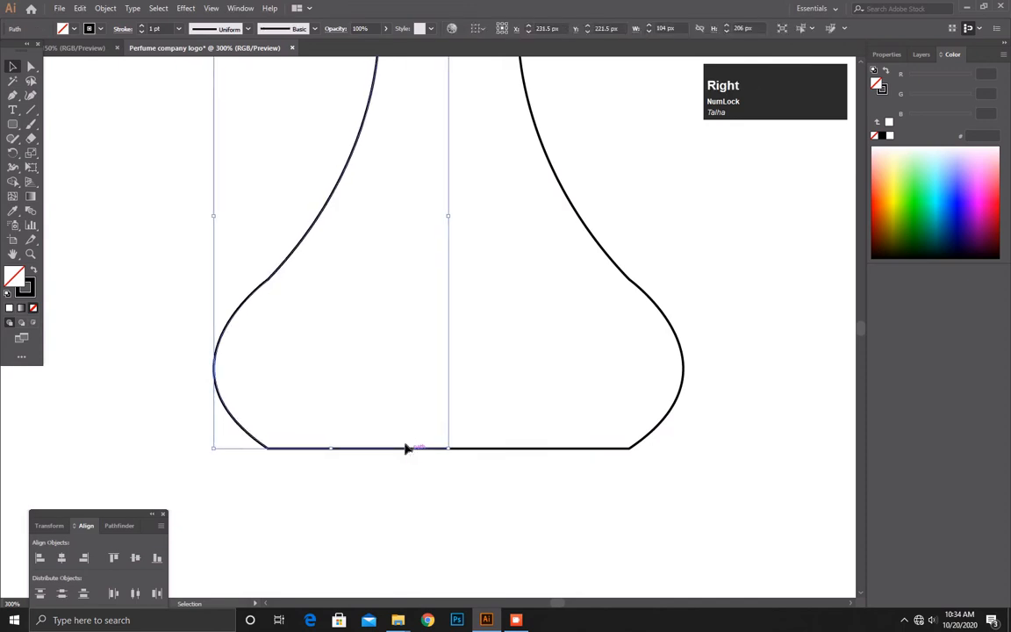
pyautogui.click(421, 469)
pyautogui.moveTo(392, 472); pyautogui.dragTo(398, 481)
pyautogui.press('Left')
pyautogui.click(403, 332)
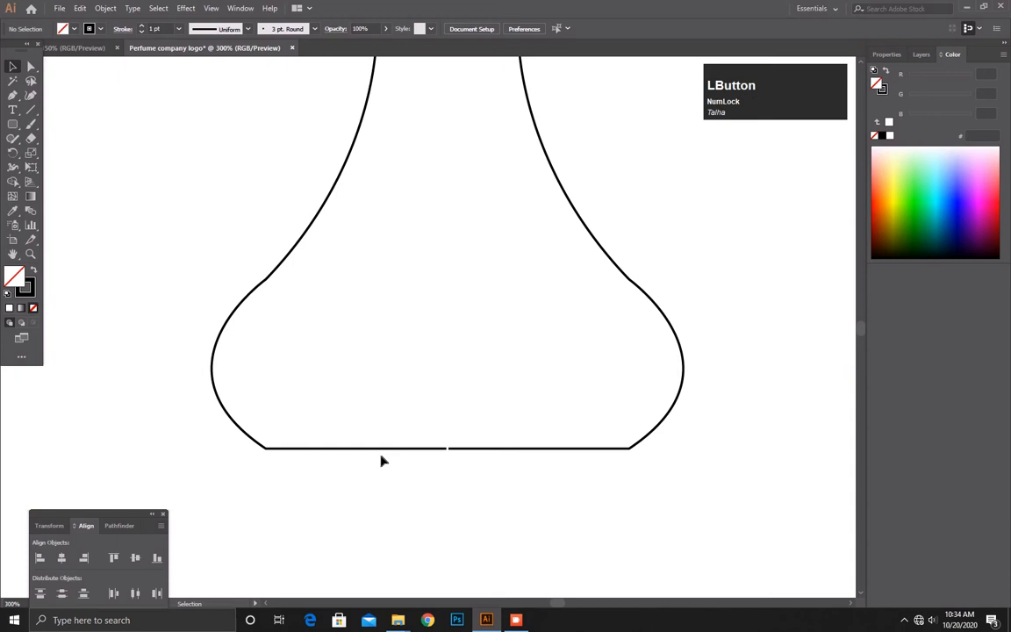
pyautogui.moveTo(368, 482); pyautogui.dragTo(374, 482)
pyautogui.press('Right')
pyautogui.click(458, 179)
# Step: Narrow the bottle's right and left halves equally by pulling their outer sides toward the centre line
pyautogui.moveTo(460, 189); pyautogui.dragTo(440, 439)
pyautogui.scroll(-3, 575, 276)
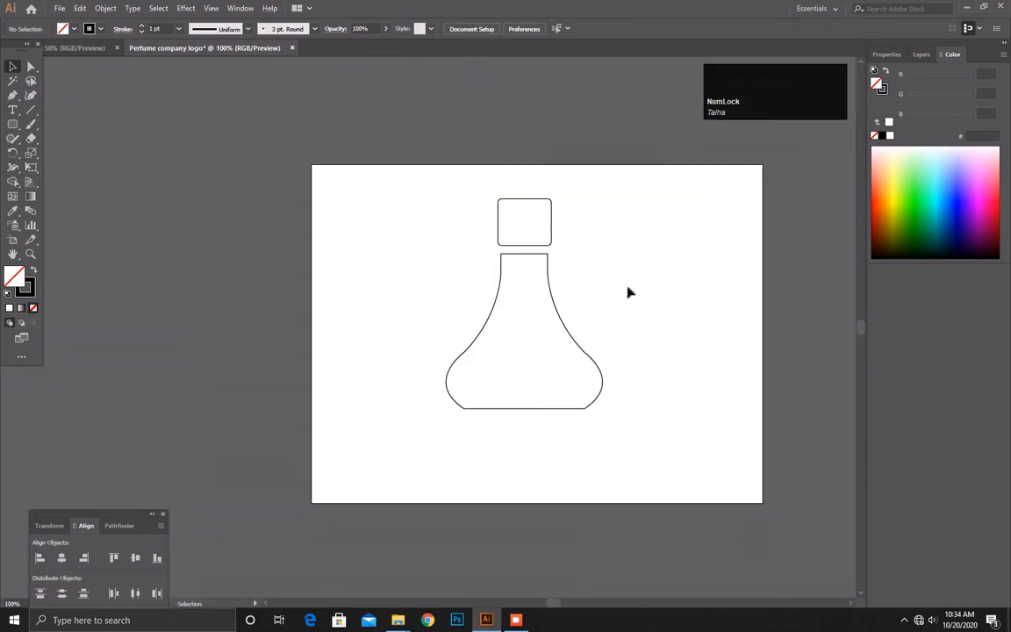
pyautogui.moveTo(572, 285); pyautogui.dragTo(523, 292)
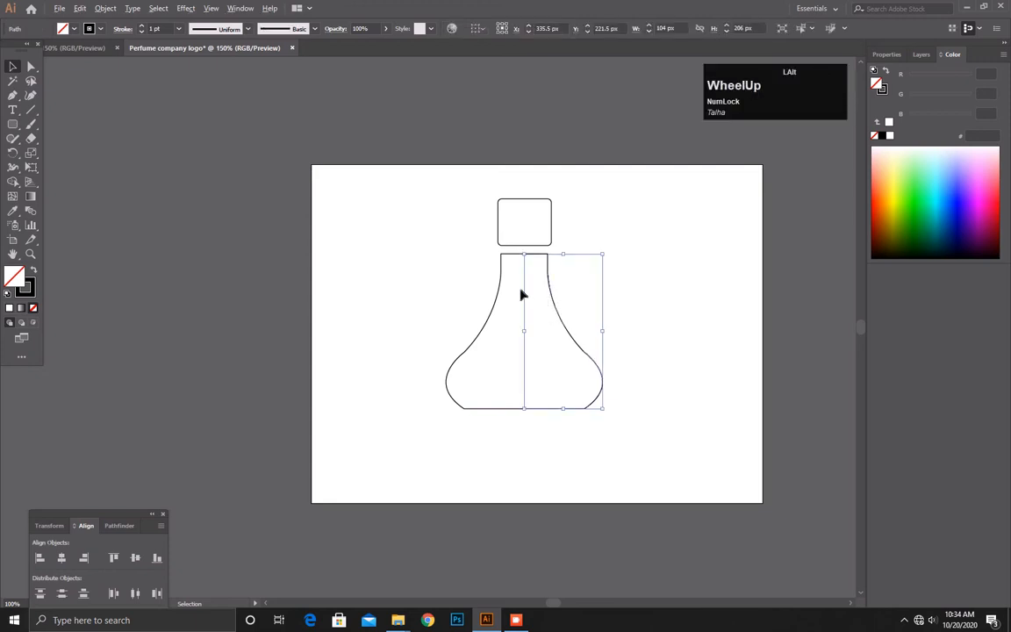
pyautogui.scroll(2, 522, 292)
pyautogui.moveTo(679, 367); pyautogui.dragTo(658, 366)
pyautogui.moveTo(408, 277); pyautogui.dragTo(474, 313)
pyautogui.moveTo(365, 368); pyautogui.dragTo(390, 367)
pyautogui.click(638, 312)
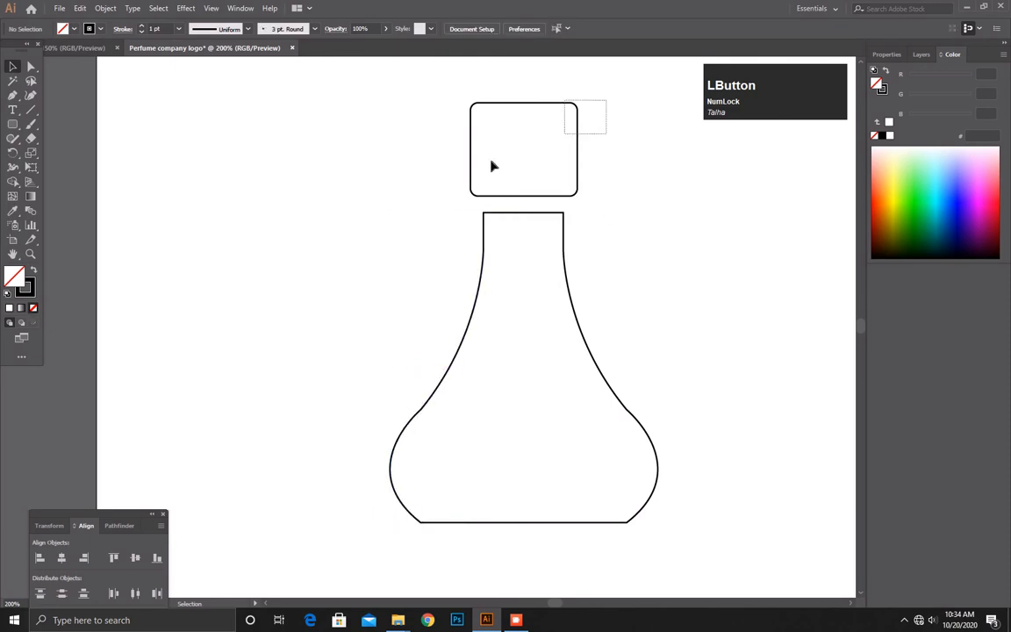
# Step: Scale the rounded cap down from its centre and move it closer to the bottle neck
pyautogui.moveTo(491, 166); pyautogui.dragTo(450, 183)
pyautogui.moveTo(576, 195)
pyautogui.mouseDown()
pyautogui.moveTo(564, 175)
pyautogui.moveTo(568, 186)
pyautogui.mouseUp()
pyautogui.moveTo(493, 149); pyautogui.dragTo(495, 164)
pyautogui.click(600, 186)
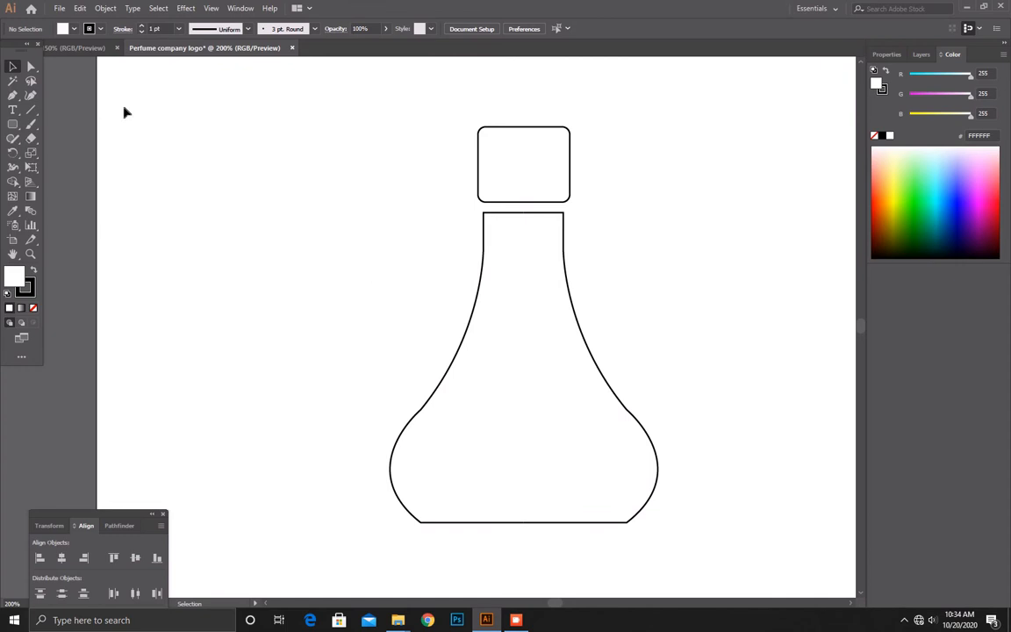
# Step: Select both halves of the bottle outline and lock them
pyautogui.click(12, 96)
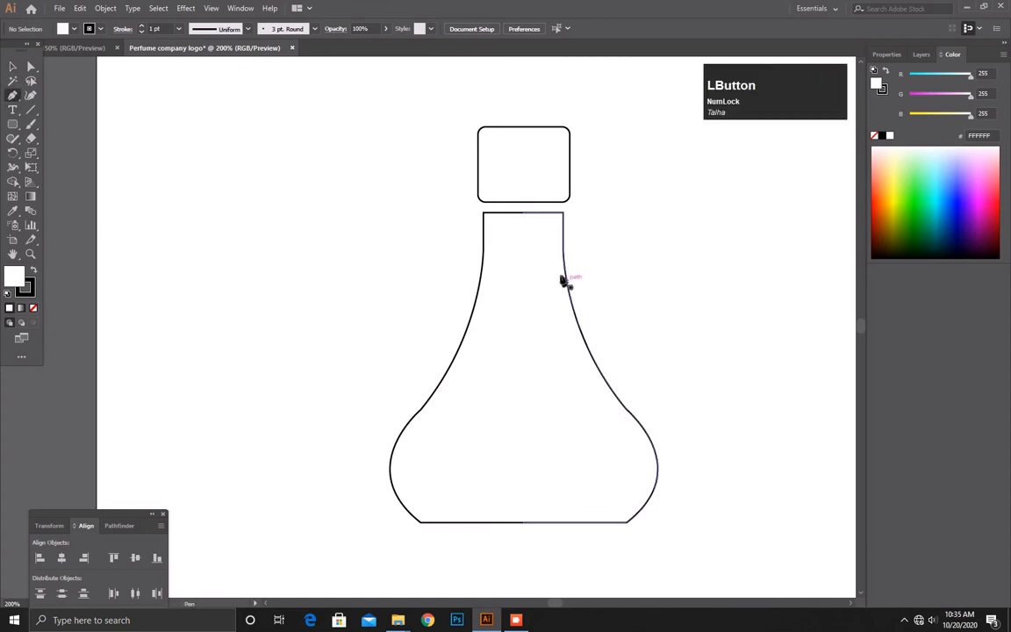
pyautogui.moveTo(644, 266); pyautogui.dragTo(406, 350)
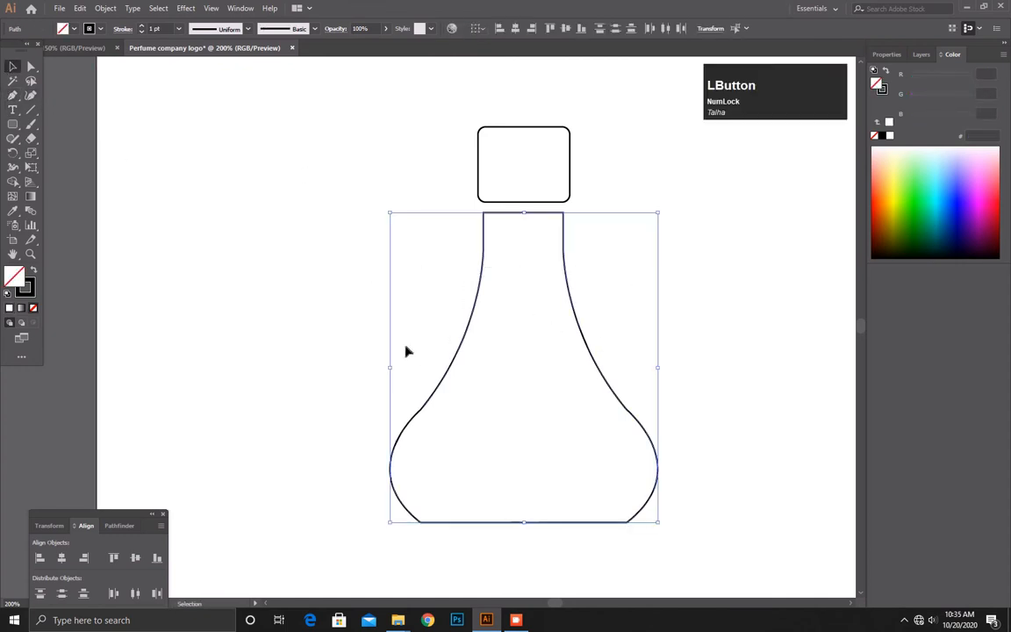
pyautogui.hotkey('ctrl', '2')
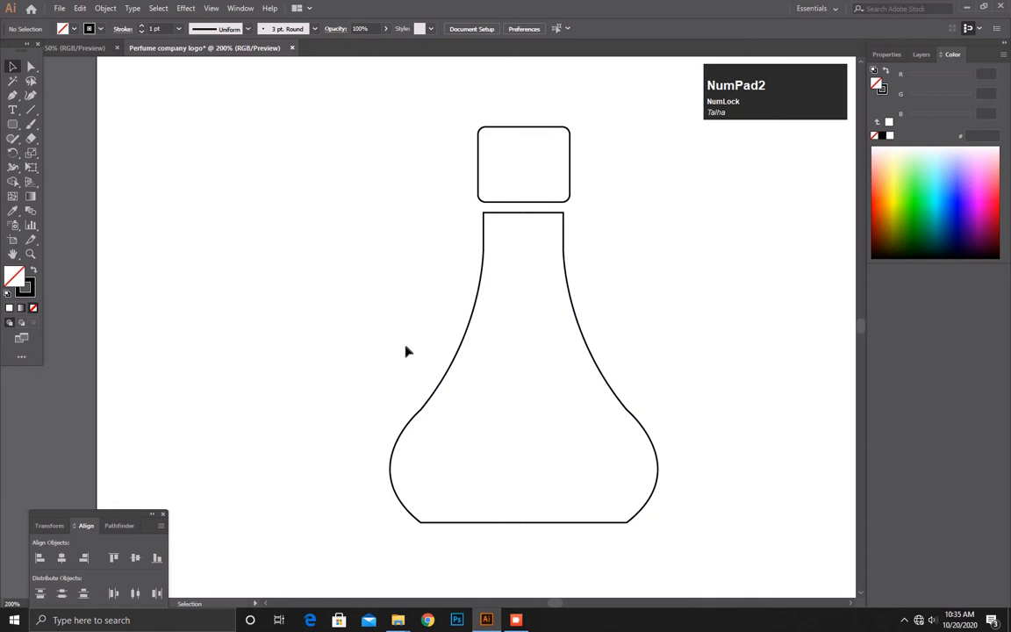
# Step: Draw a Pen curve about 14 px wide and 31 px high, sweeping down and inward from the bottle's right edge below the neck
pyautogui.click(12, 96)
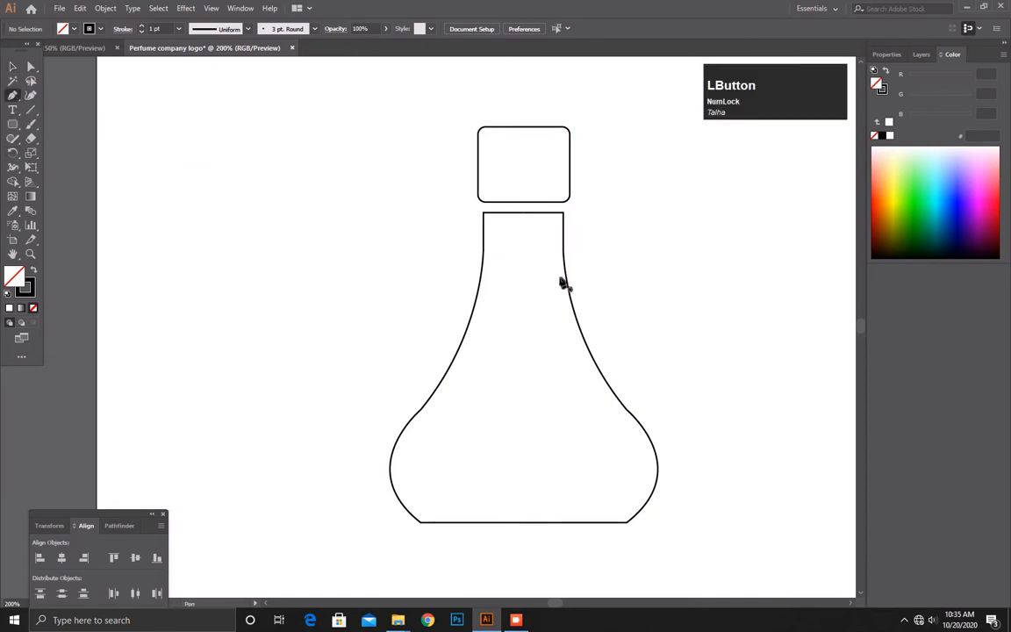
pyautogui.moveTo(569, 292); pyautogui.dragTo(527, 352)
pyautogui.scroll(4, 589, 289)
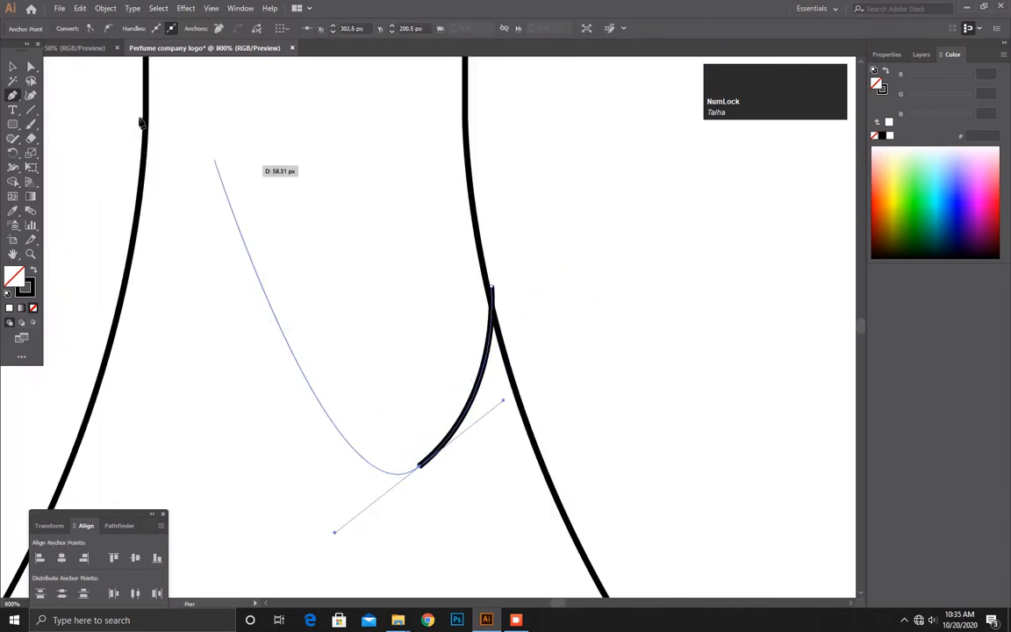
pyautogui.press('Escape')
pyautogui.press('Down')
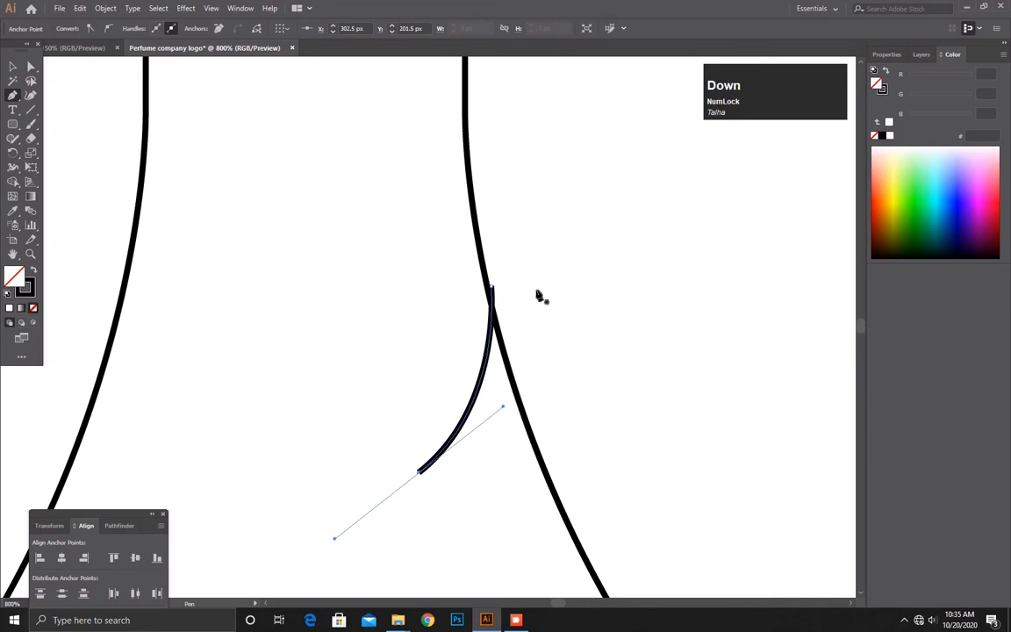
pyautogui.press('Left')
pyautogui.click(13, 66)
pyautogui.press('Left')
# Step: Nudge the curve so its upper end touches the bottle's right edge
pyautogui.click(528, 223)
pyautogui.click(489, 318)
pyautogui.press('Down')
pyautogui.press('Left')
pyautogui.press('Up')
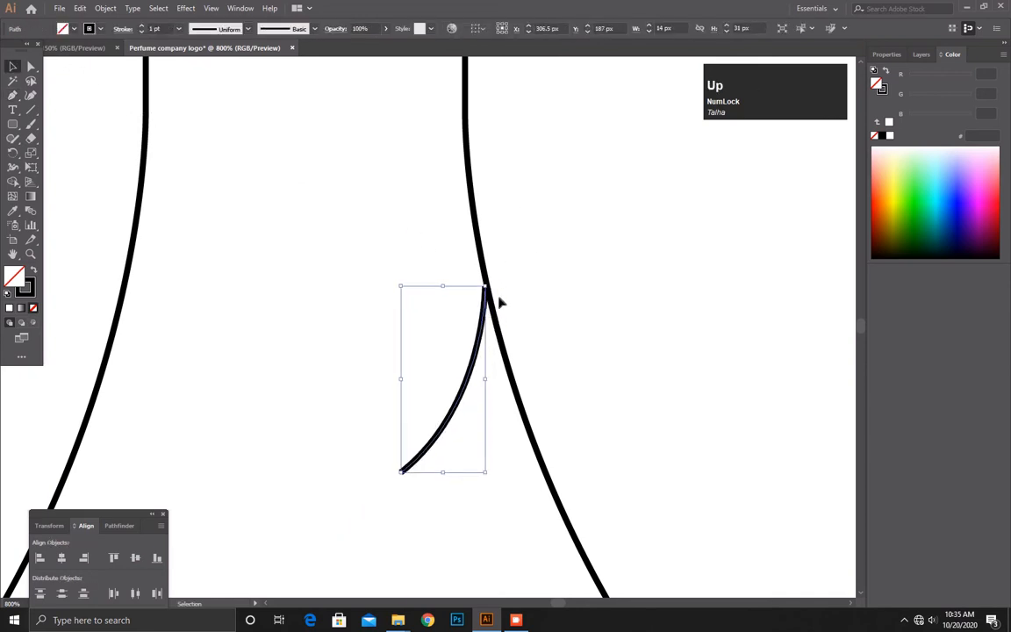
pyautogui.press('Right')
pyautogui.press('Down')
pyautogui.press('Down')
pyautogui.press('Down')
pyautogui.press('Down')
pyautogui.click(520, 286)
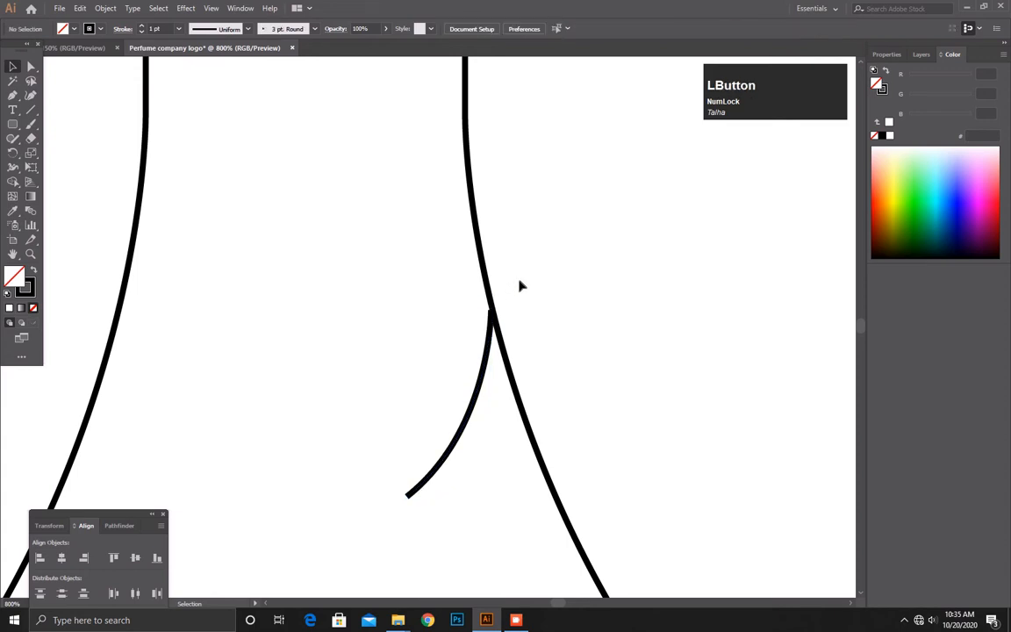
pyautogui.click(490, 351)
pyautogui.press('Right')
pyautogui.click(519, 320)
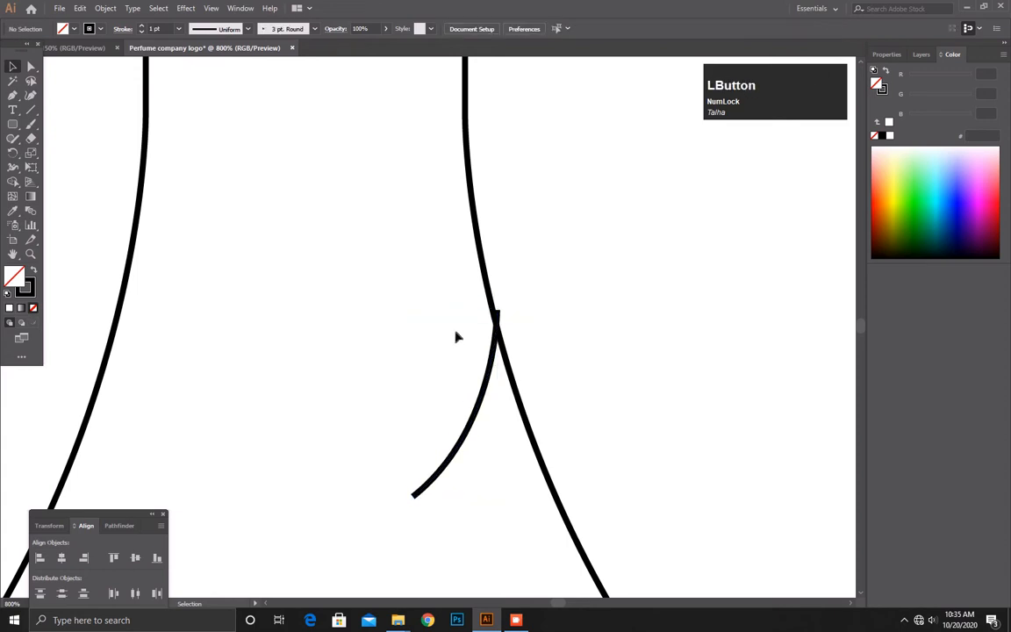
pyautogui.click(489, 377)
pyautogui.press('Left')
pyautogui.click(523, 317)
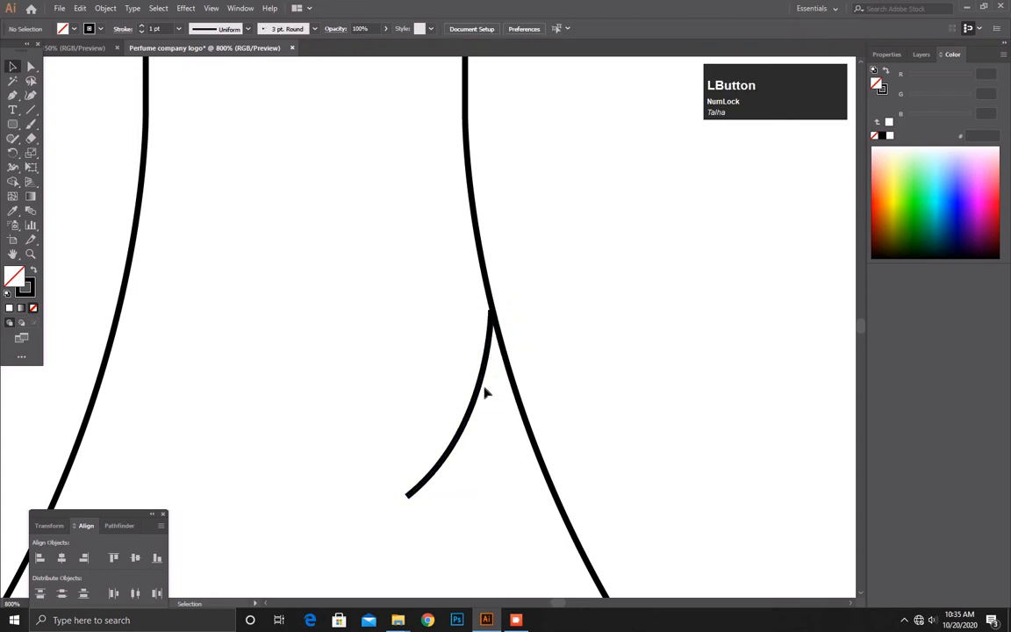
# Step: Set the inner curve's stroke to 0.75 pt and nudge it up so it meets the bottle edge
pyautogui.scroll(2, 492, 439)
pyautogui.scroll(-3, 492, 438)
pyautogui.moveTo(441, 412); pyautogui.dragTo(471, 447)
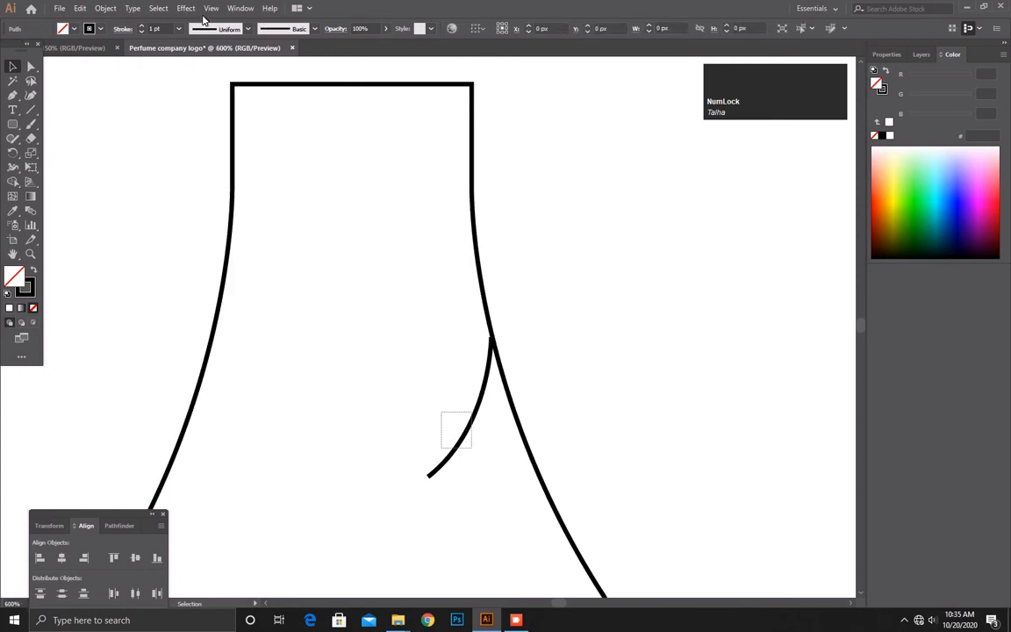
pyautogui.click(392, 250)
pyautogui.moveTo(475, 364); pyautogui.dragTo(486, 386)
pyautogui.press('Up')
pyautogui.press('Right')
pyautogui.press('Left')
pyautogui.click(541, 340)
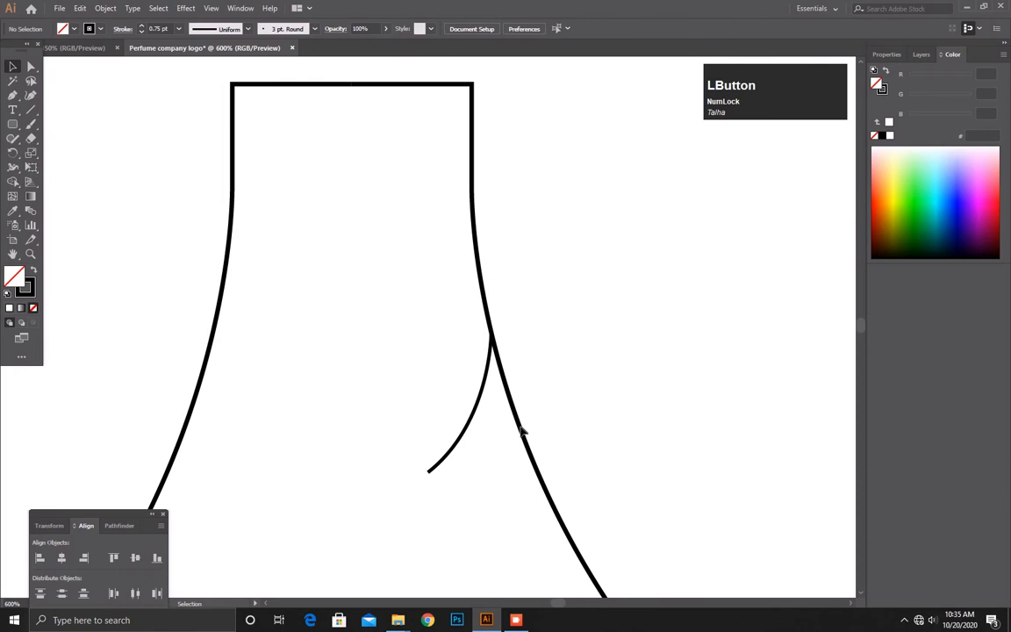
# Step: Duplicate the inner curve and place the copy a little lower, touching the bottle's right edge
pyautogui.scroll(-3, 535, 434)
pyautogui.scroll(4, 470, 399)
pyautogui.moveTo(397, 213); pyautogui.dragTo(452, 287)
pyautogui.moveTo(422, 240); pyautogui.dragTo(506, 463)
pyautogui.click(583, 381)
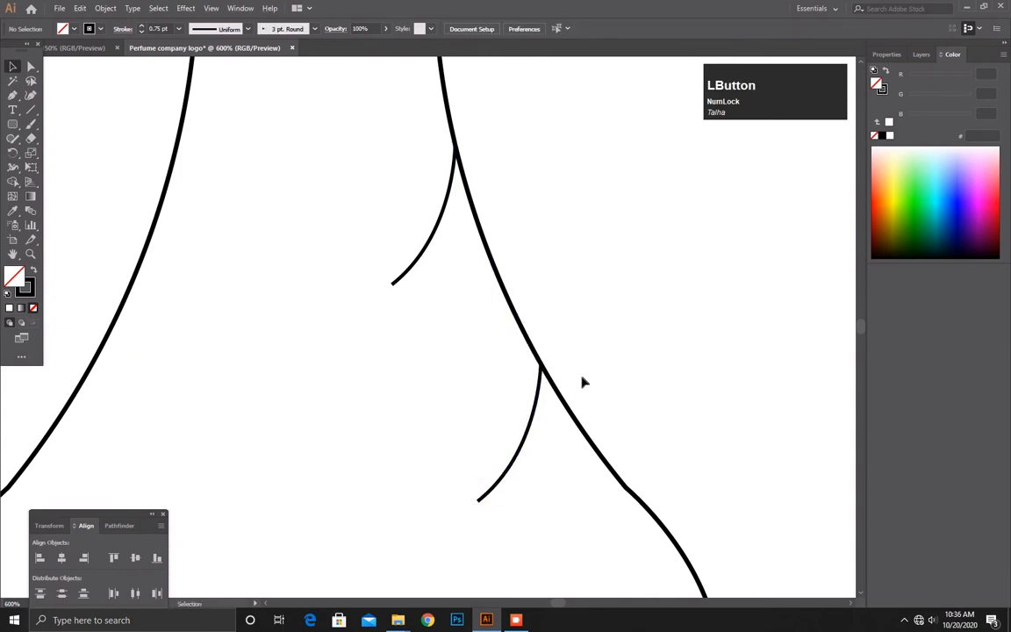
pyautogui.scroll(1, 567, 391)
pyautogui.hotkey('ctrl', 'z')
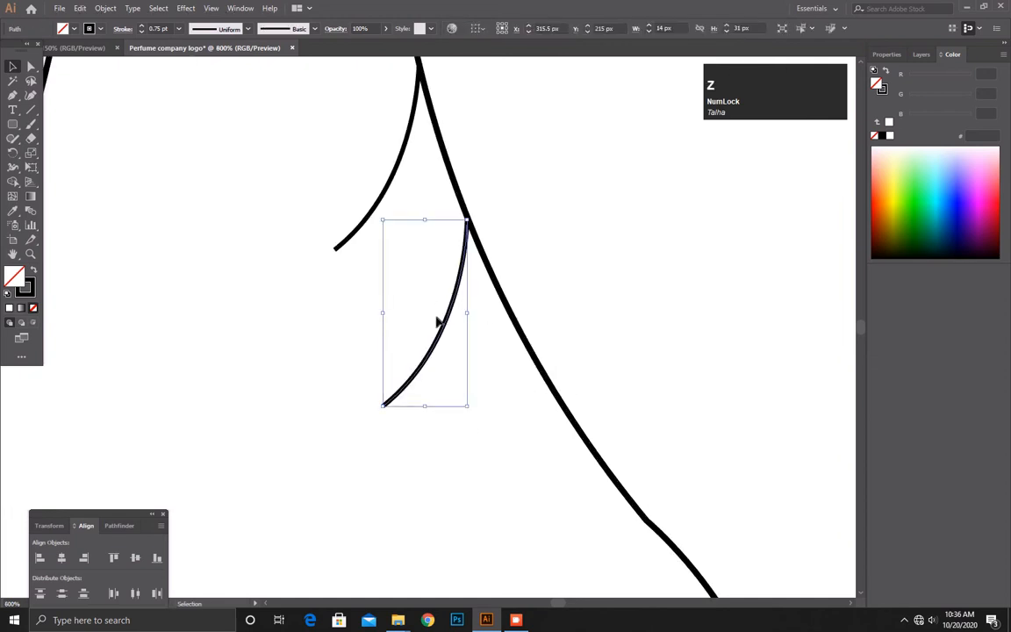
# Step: Add a third copy of the curve below the second one along the bottle's right edge
pyautogui.moveTo(439, 322); pyautogui.dragTo(488, 459)
pyautogui.hotkey('ctrl', 'z')
pyautogui.click(567, 365)
pyautogui.moveTo(559, 459); pyautogui.dragTo(424, 219)
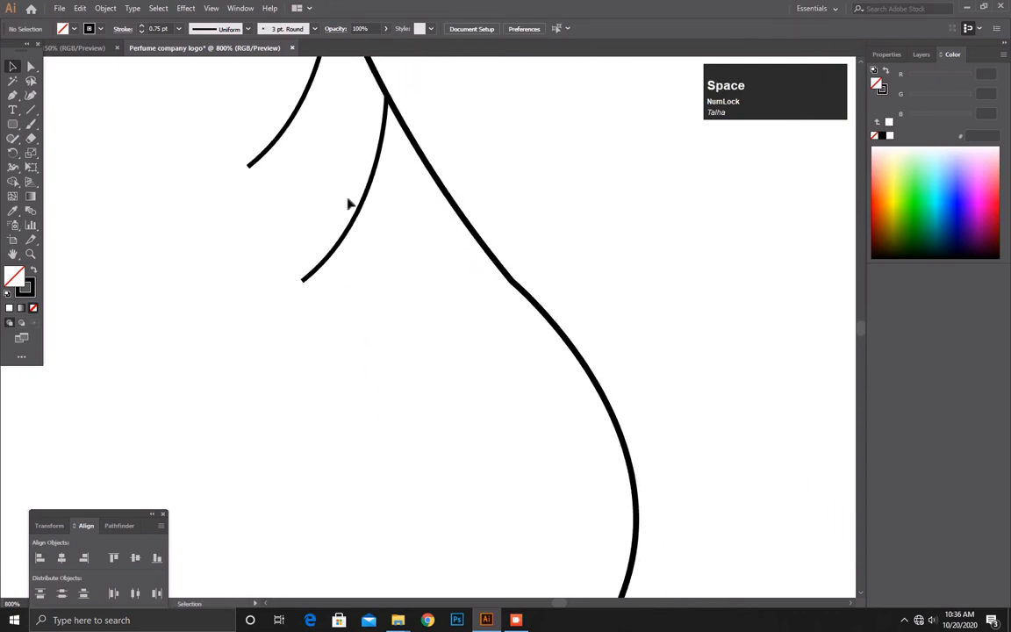
pyautogui.click(353, 214)
pyautogui.moveTo(352, 215); pyautogui.dragTo(404, 307)
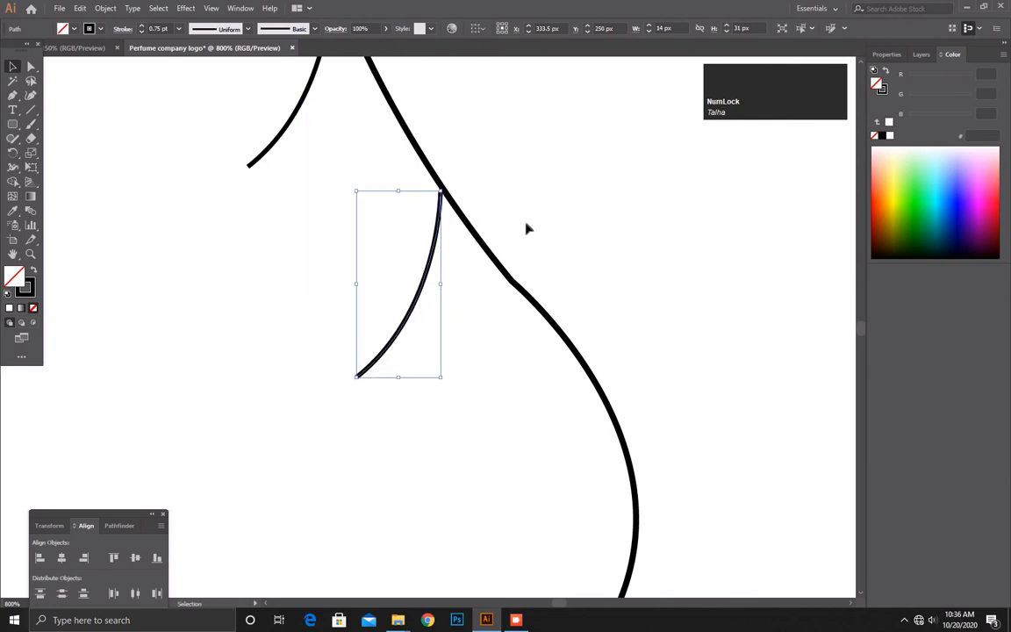
pyautogui.click(402, 230)
pyautogui.moveTo(403, 228); pyautogui.dragTo(447, 271)
pyautogui.hotkey('ctrl', 'z')
# Step: Duplicate the third curve and place the fourth one just above the point where the bottle's right side begins to bulge
pyautogui.moveTo(355, 227); pyautogui.dragTo(412, 332)
pyautogui.click(499, 225)
pyautogui.scroll(-5, 499, 226)
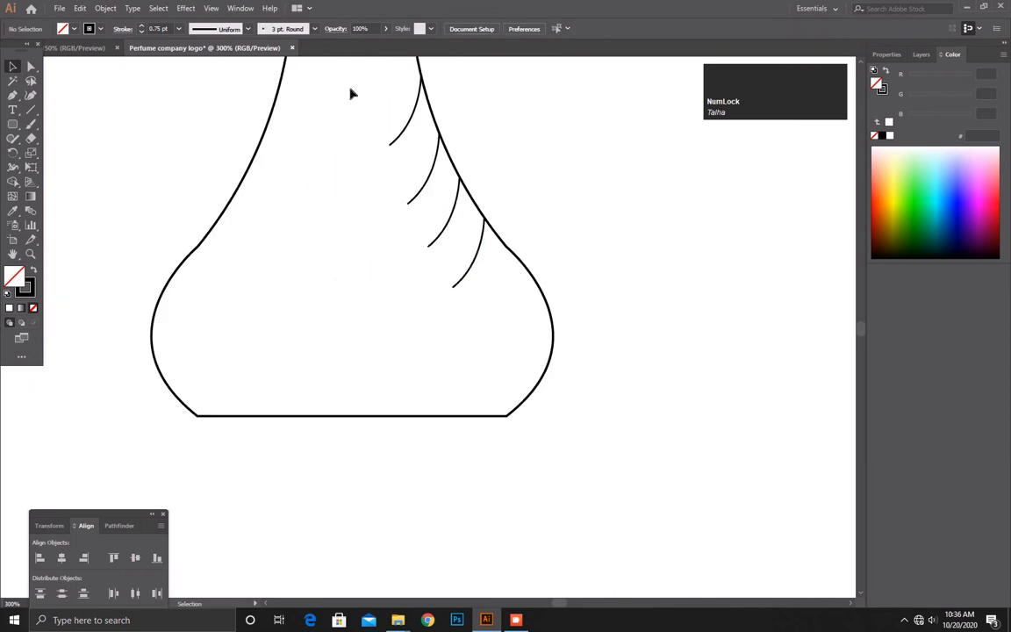
# Step: Create a left-to-right reflected copy of the four inner curves on the bottle's right side
pyautogui.moveTo(363, 113); pyautogui.dragTo(411, 277)
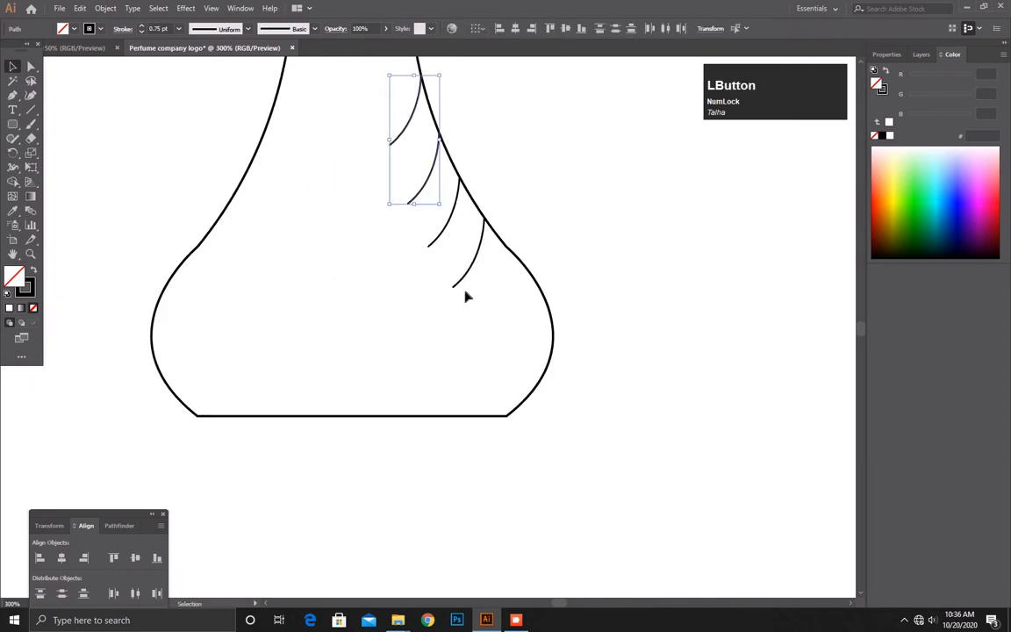
pyautogui.moveTo(468, 296); pyautogui.dragTo(423, 231)
pyautogui.rightClick(433, 222)
pyautogui.moveTo(463, 386)
pyautogui.click(581, 426)
pyautogui.click(648, 397)
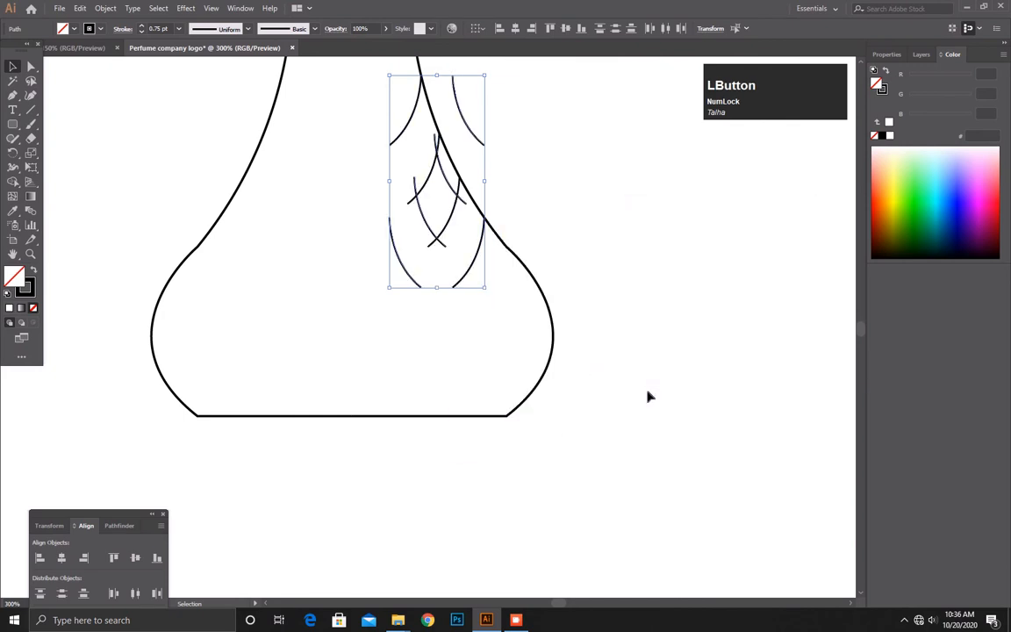
# Step: Move the four mirrored curves left until their upper ends meet the bottle's left edge
pyautogui.hotkey('shift', 'Left')
pyautogui.hotkey('shift', 'Left')
pyautogui.hotkey('shift', 'Left')
pyautogui.hotkey('shift', 'Left')
pyautogui.hotkey('shift', 'Left')
pyautogui.hotkey('shift', 'Left')
pyautogui.hotkey('shift', 'Left')
pyautogui.hotkey('shift', 'Left')
pyautogui.hotkey('shift', 'Left')
pyautogui.hotkey('shift', 'Left')
pyautogui.press('Left')
pyautogui.press('Left')
pyautogui.press('Left')
pyautogui.press('Left')
pyautogui.press('Left')
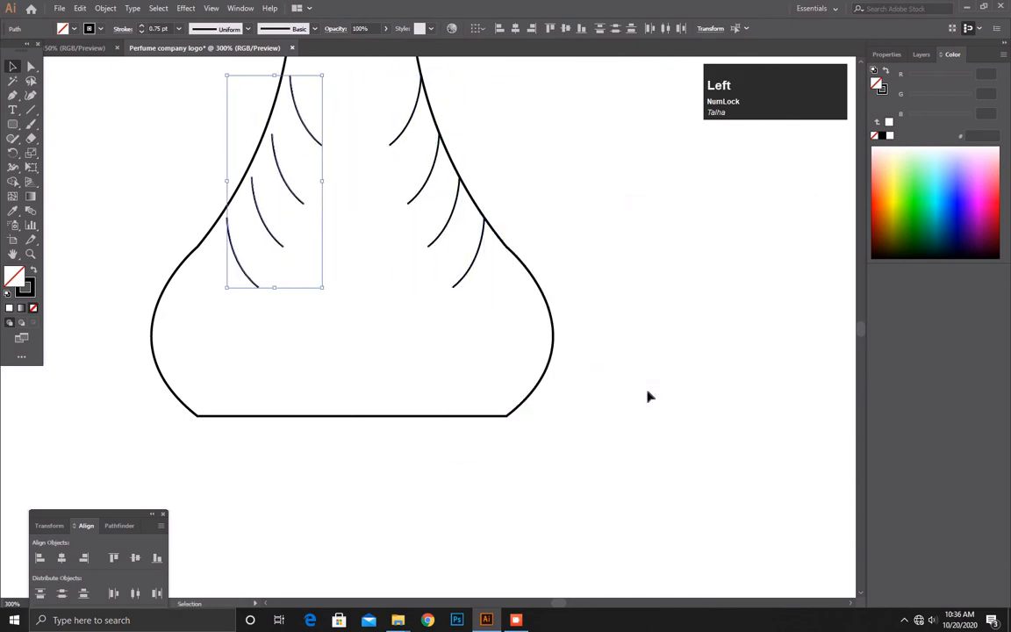
pyautogui.press('Left')
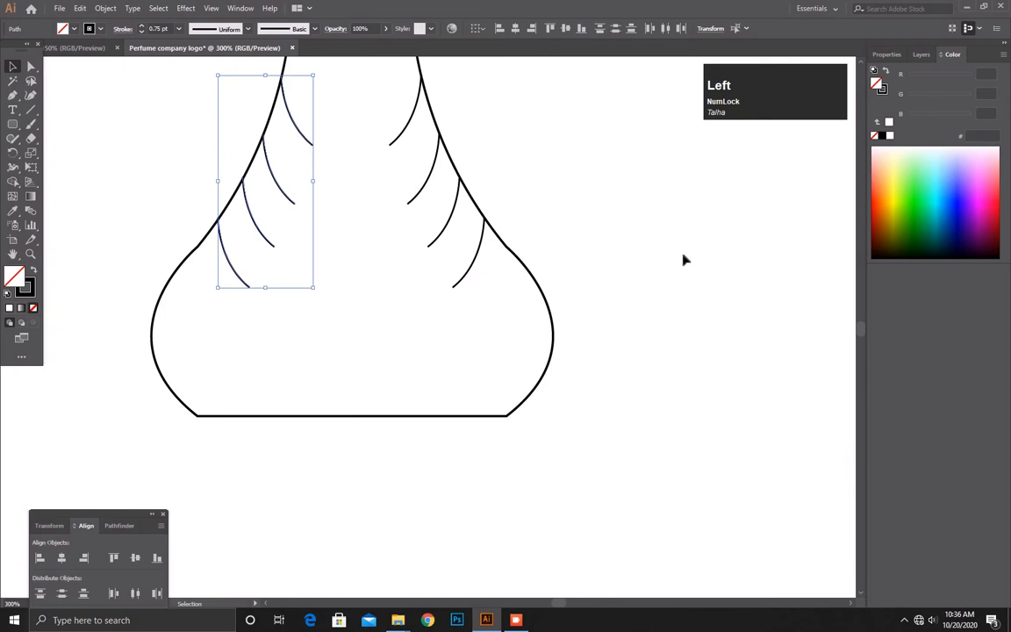
pyautogui.click(238, 187)
# Step: Nudge the two lowest left curves down slightly so their ends stay within the bottle's outline
pyautogui.scroll(3, 248, 196)
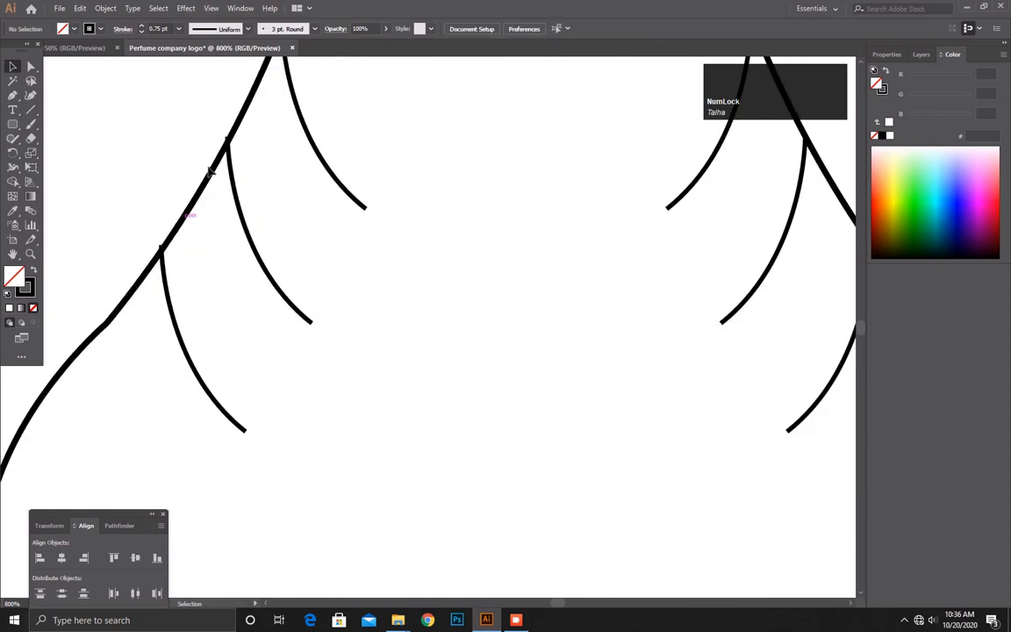
pyautogui.scroll(1, 210, 171)
pyautogui.click(234, 233)
pyautogui.press('Down')
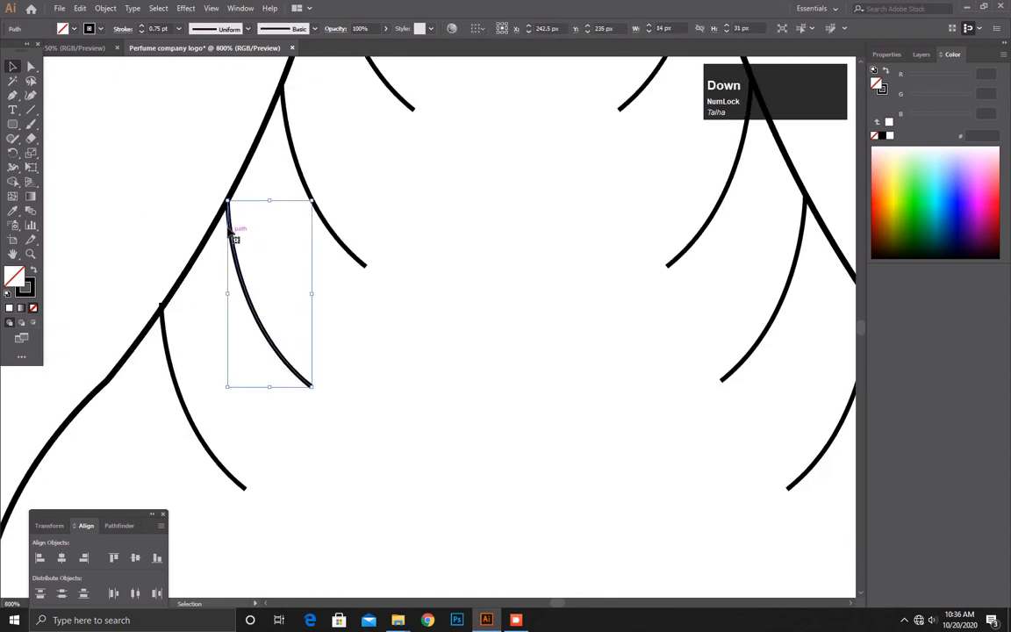
pyautogui.click(168, 335)
pyautogui.press('Down')
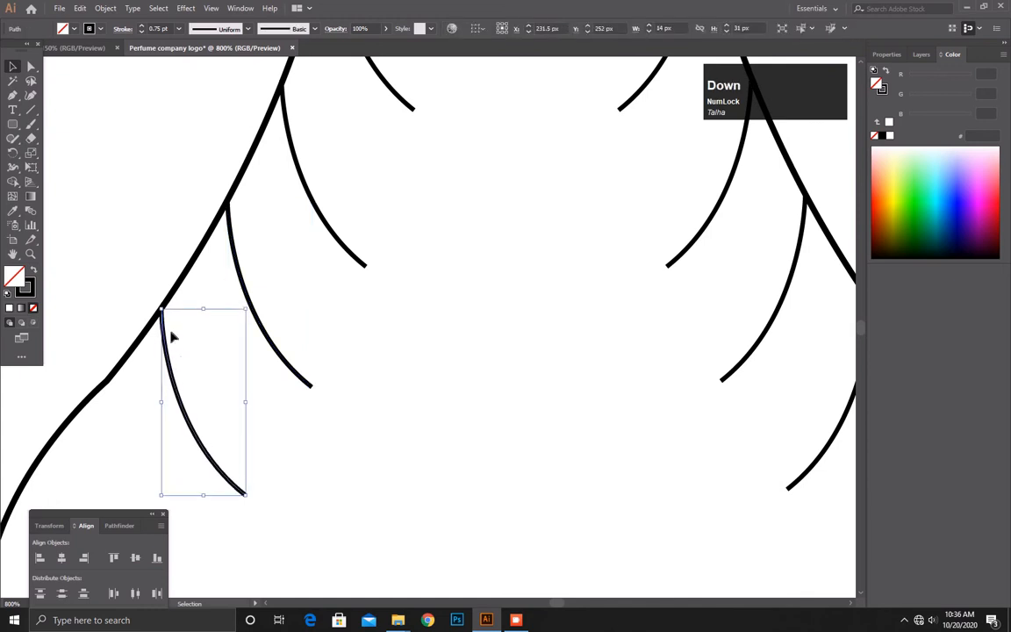
pyautogui.click(382, 392)
pyautogui.scroll(-4, 415, 379)
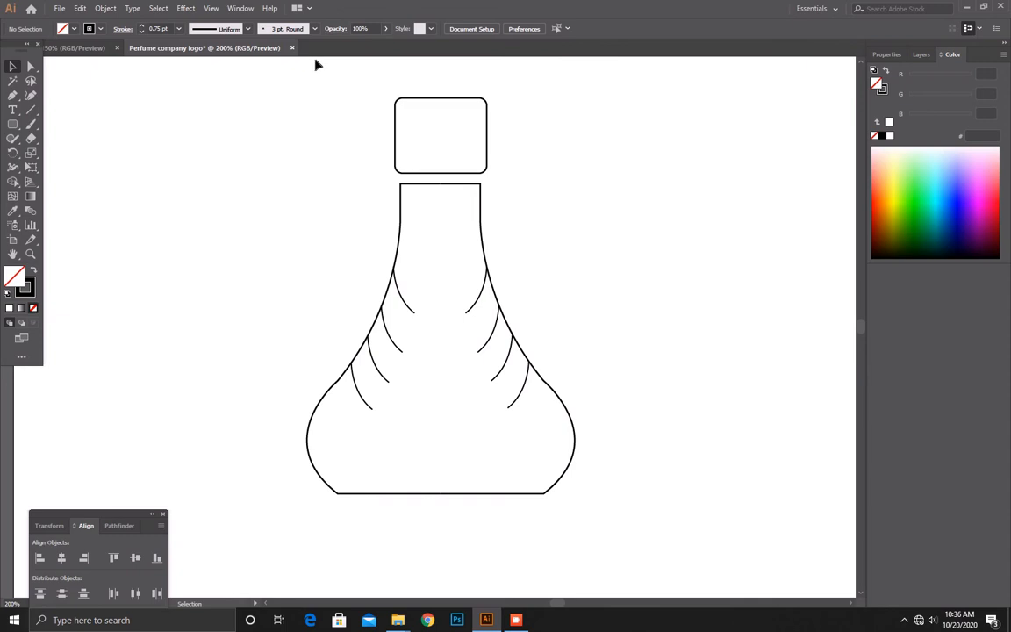
pyautogui.click(12, 96)
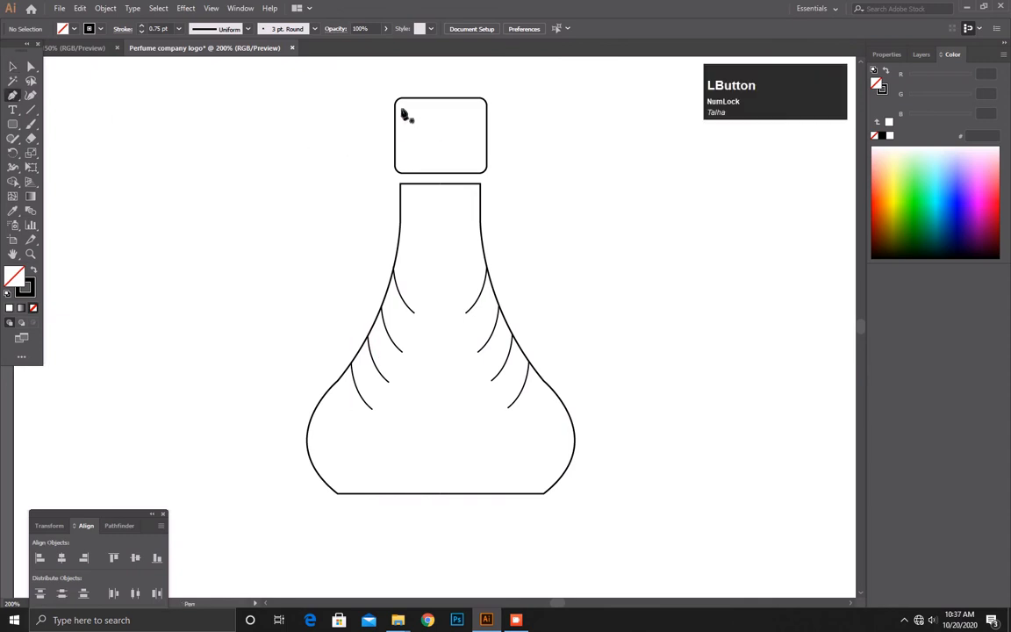
pyautogui.click(404, 107)
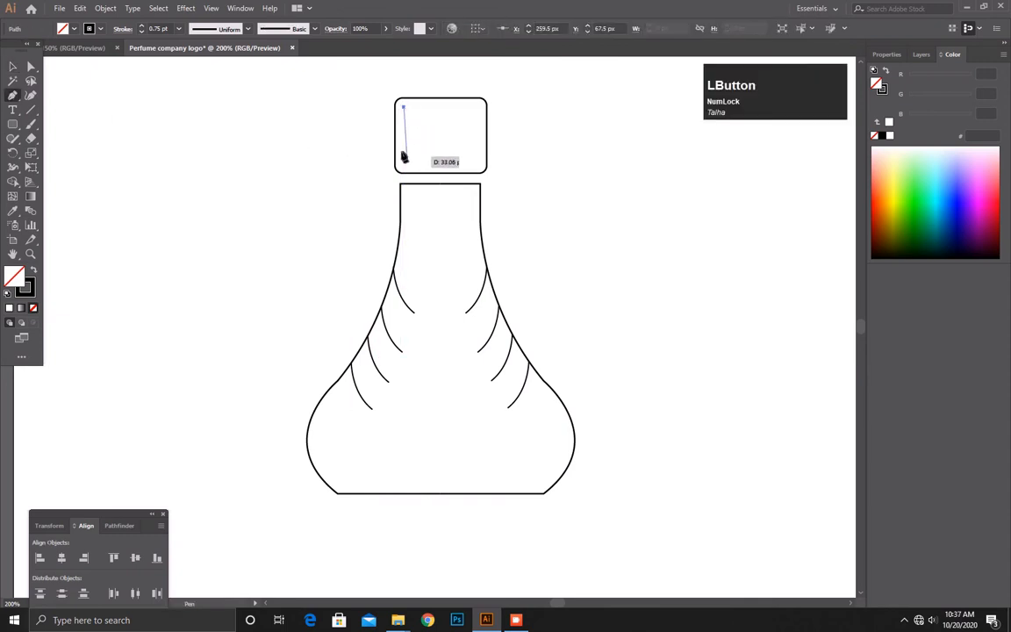
pyautogui.click(402, 161)
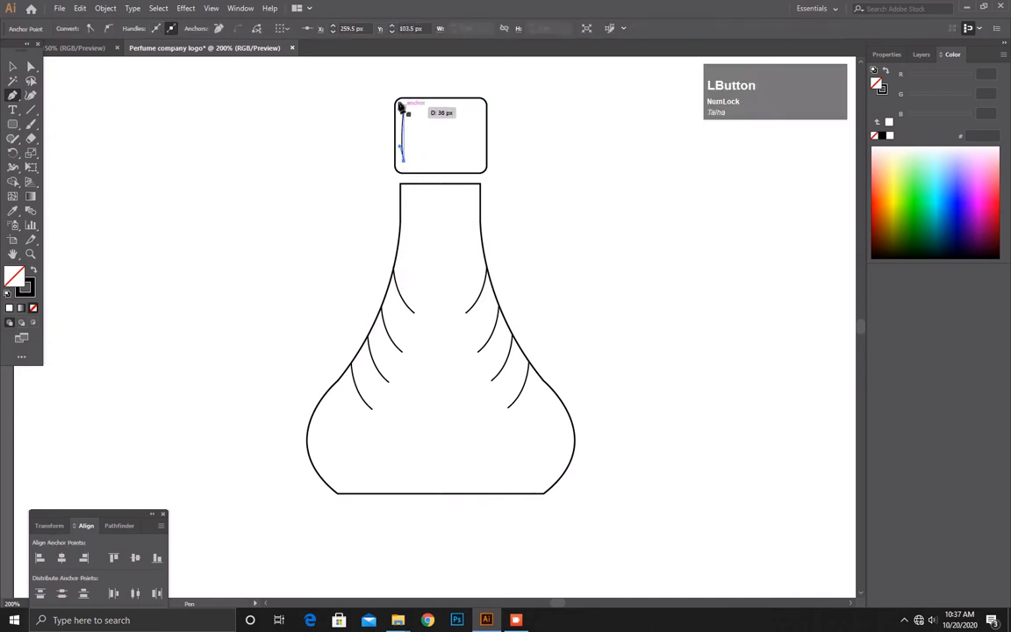
pyautogui.hotkey('ctrl', 'z')
pyautogui.hotkey('ctrl', 'z')
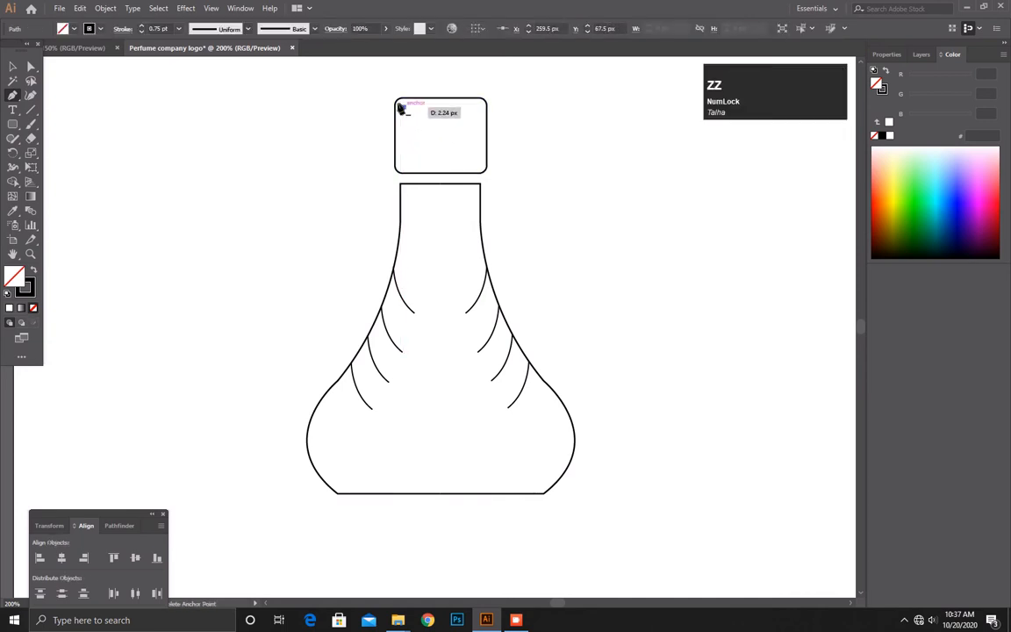
pyautogui.press('Right')
pyautogui.click(407, 105)
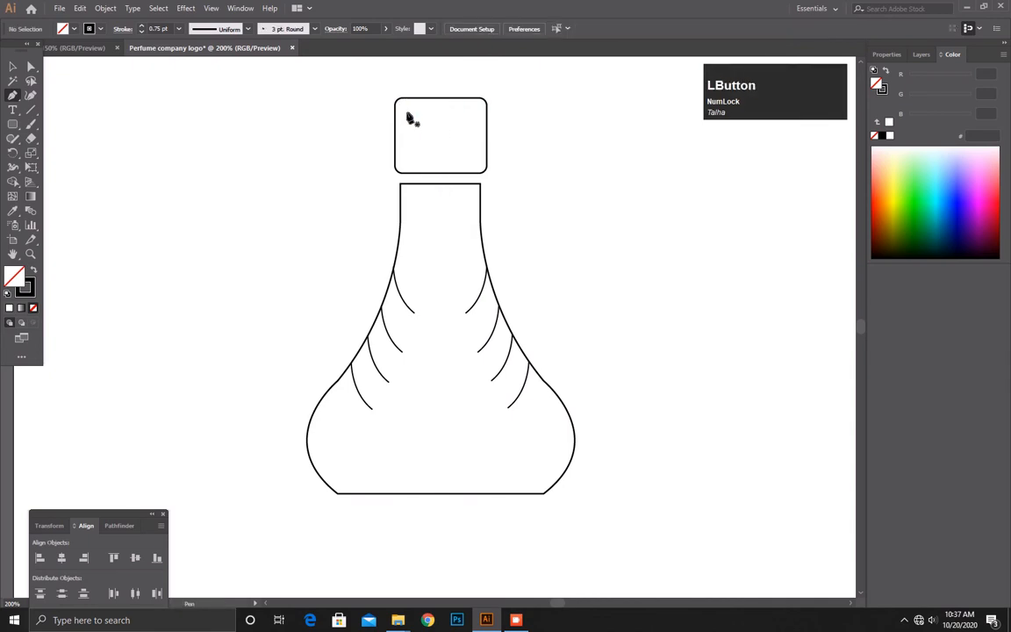
# Step: Draw a thin closed crescent highlight about 4 px wide and 37 px tall inside the cap's left side with the Pen tool
pyautogui.click(406, 108)
pyautogui.click(405, 161)
pyautogui.moveTo(417, 190); pyautogui.dragTo(408, 88)
pyautogui.hotkey('ctrl', 'z')
pyautogui.click(13, 67)
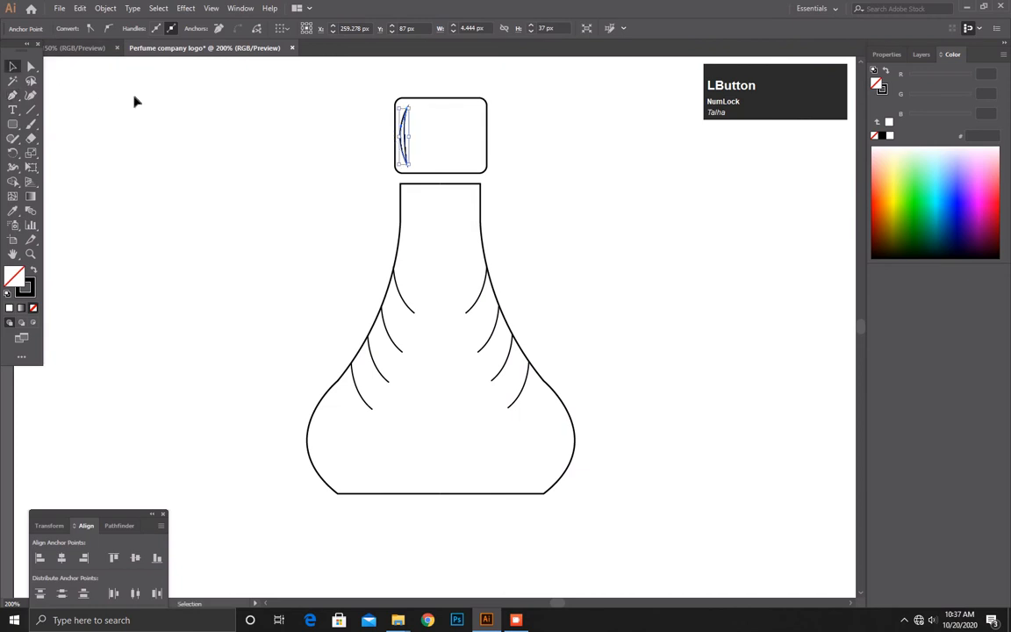
pyautogui.click(134, 88)
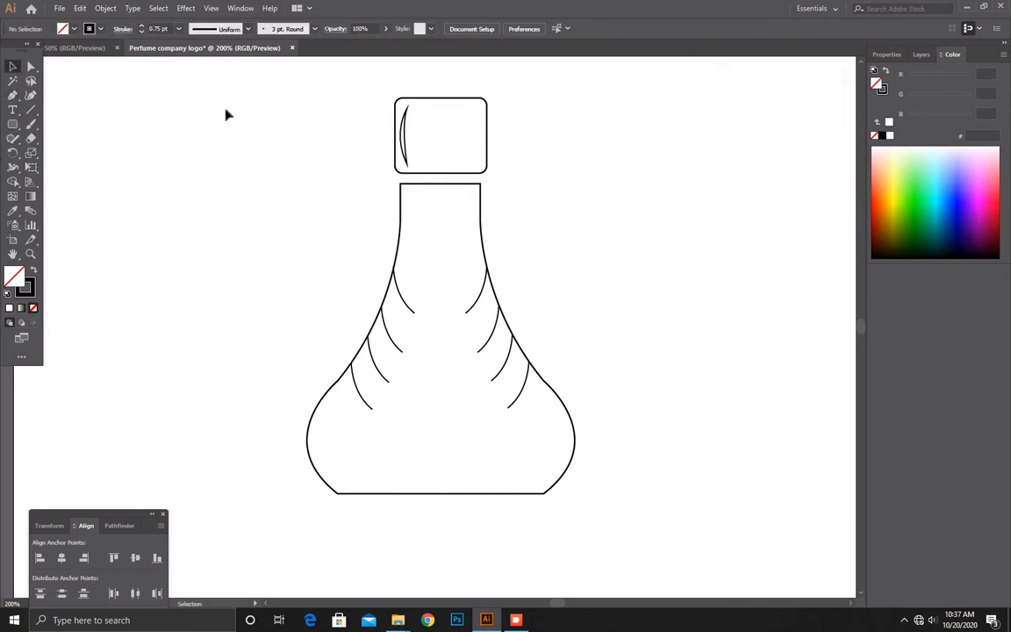
pyautogui.click(10, 66)
# Step: Draw a crescent highlight about 12.5 by 47.5 px with the Pen tool inside the bottle's lower right bulge, following its edge
pyautogui.click(12, 95)
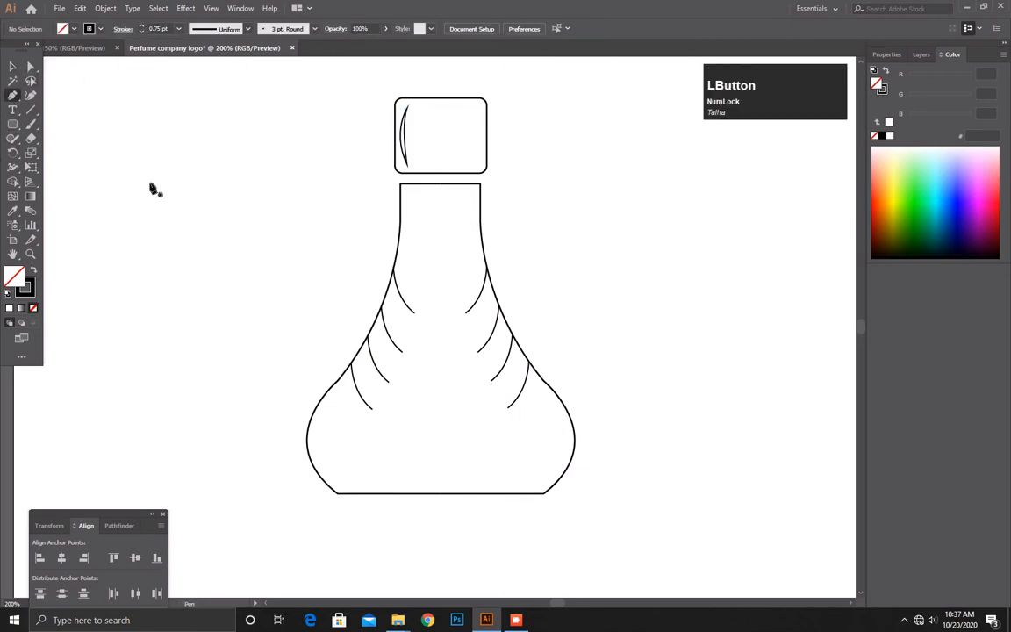
pyautogui.click(545, 419)
pyautogui.moveTo(539, 480); pyautogui.dragTo(503, 507)
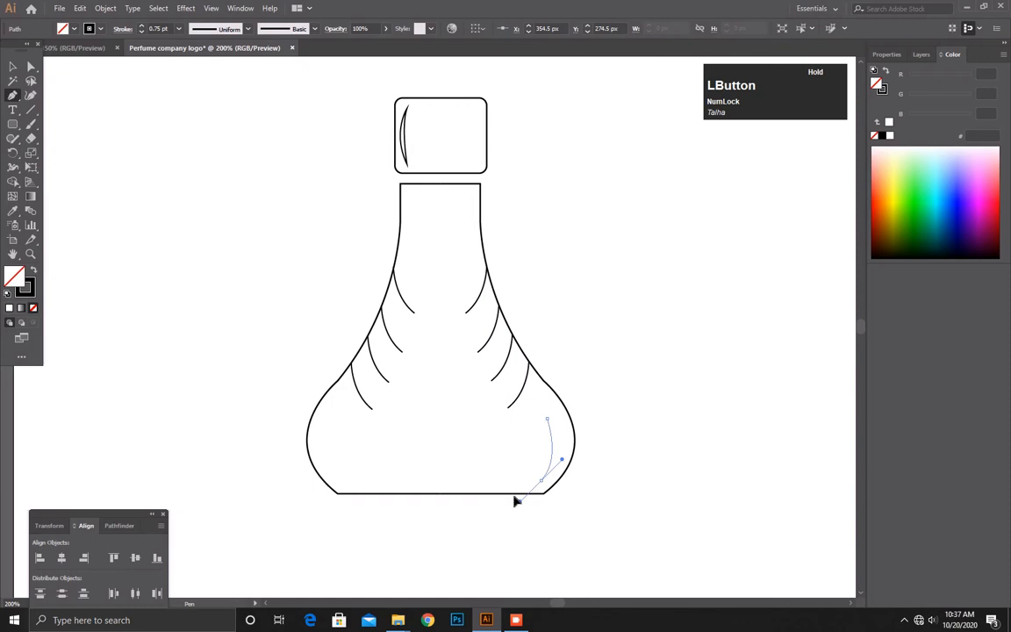
pyautogui.moveTo(517, 501); pyautogui.dragTo(518, 501)
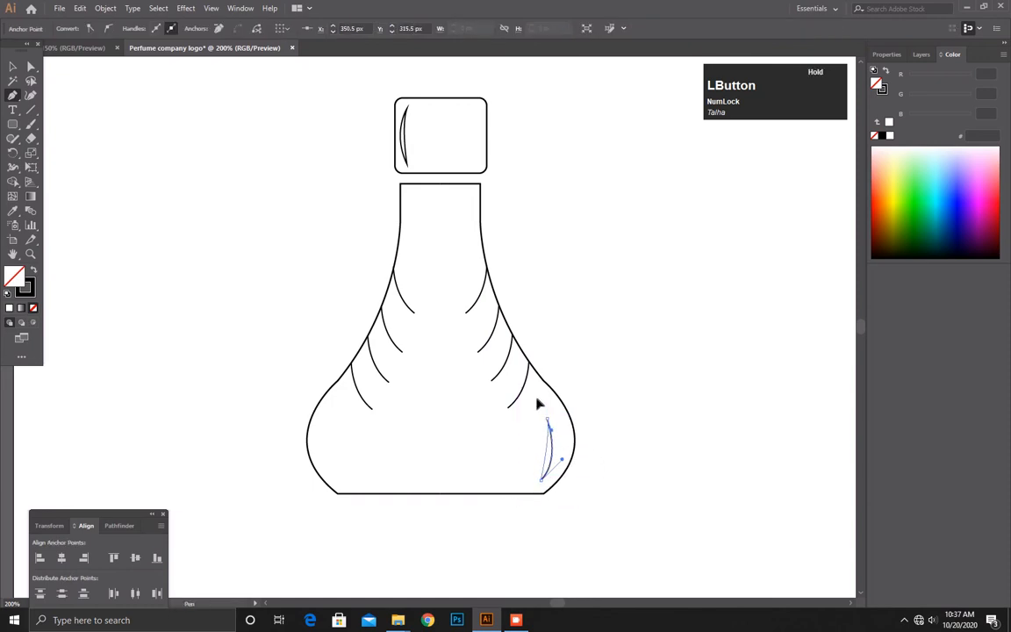
pyautogui.moveTo(540, 377); pyautogui.dragTo(539, 377)
pyautogui.click(13, 67)
pyautogui.moveTo(550, 419); pyautogui.dragTo(556, 411)
pyautogui.moveTo(558, 411)
pyautogui.mouseDown()
pyautogui.moveTo(564, 433)
pyautogui.moveTo(557, 414)
pyautogui.mouseUp()
pyautogui.click(605, 368)
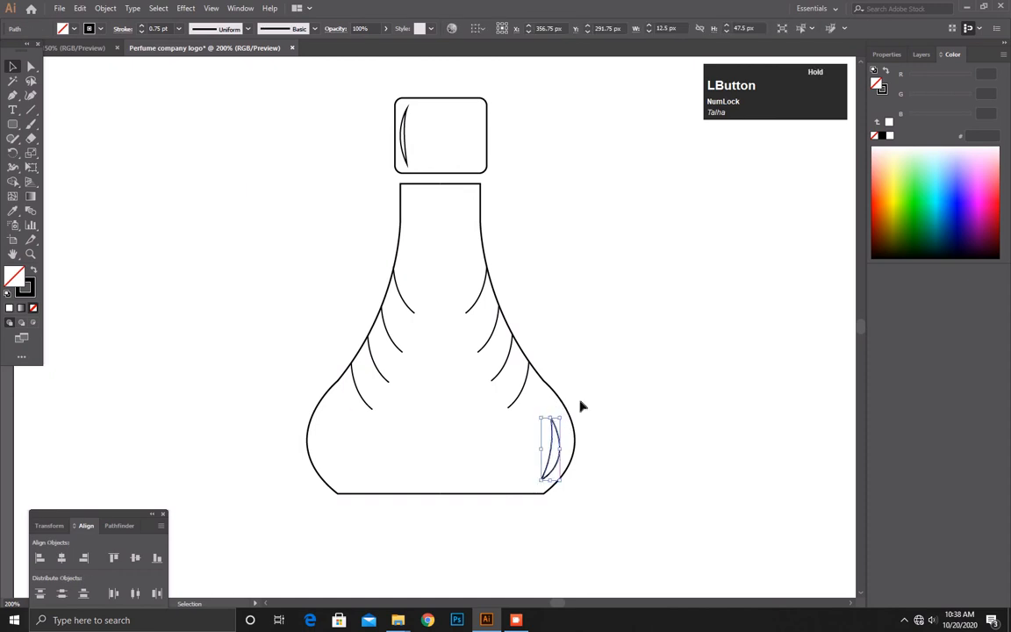
pyautogui.click(604, 378)
# Step: Copy the gold and purple sample rectangles from the other open document and place them beside the bottle in the logo document
pyautogui.click(77, 47)
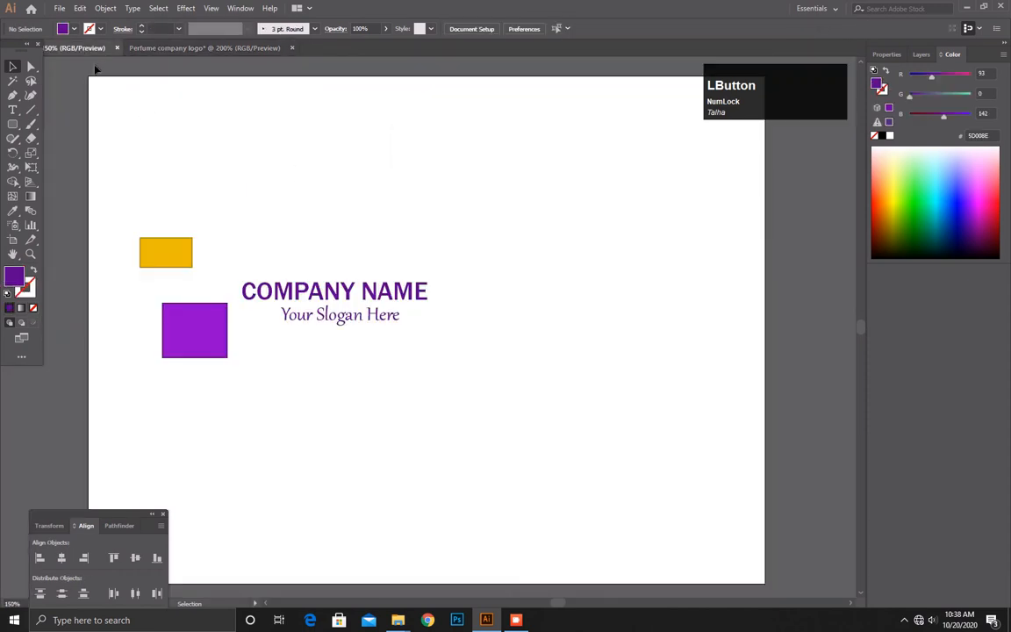
pyautogui.click(194, 327)
pyautogui.moveTo(194, 327); pyautogui.dragTo(195, 237)
pyautogui.click(245, 149)
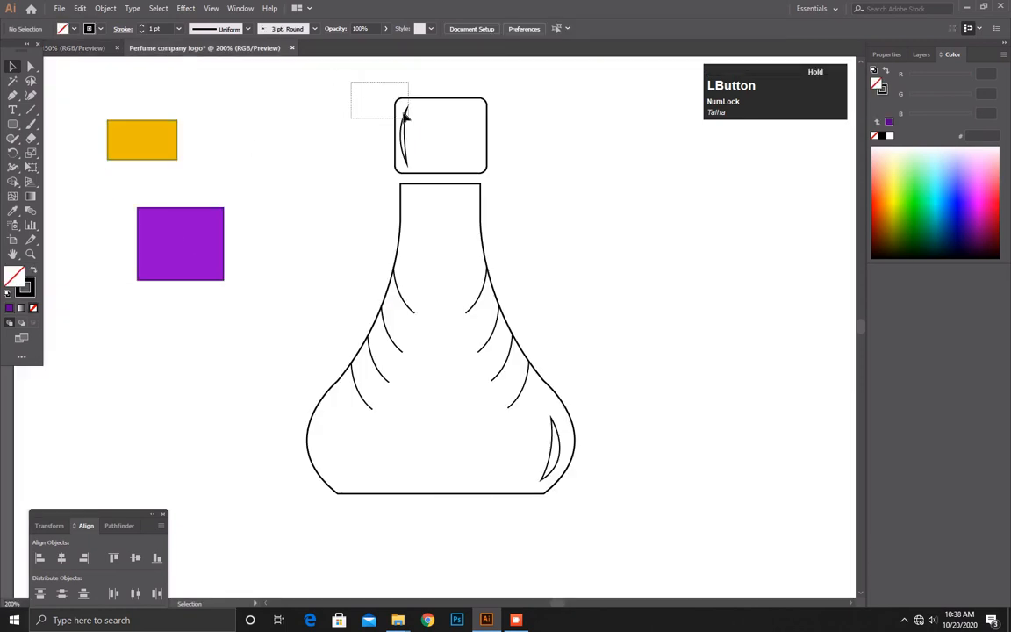
# Step: Apply the gold sample's fill and outline to the bottle cap with the Eyedropper
pyautogui.moveTo(398, 106); pyautogui.dragTo(400, 108)
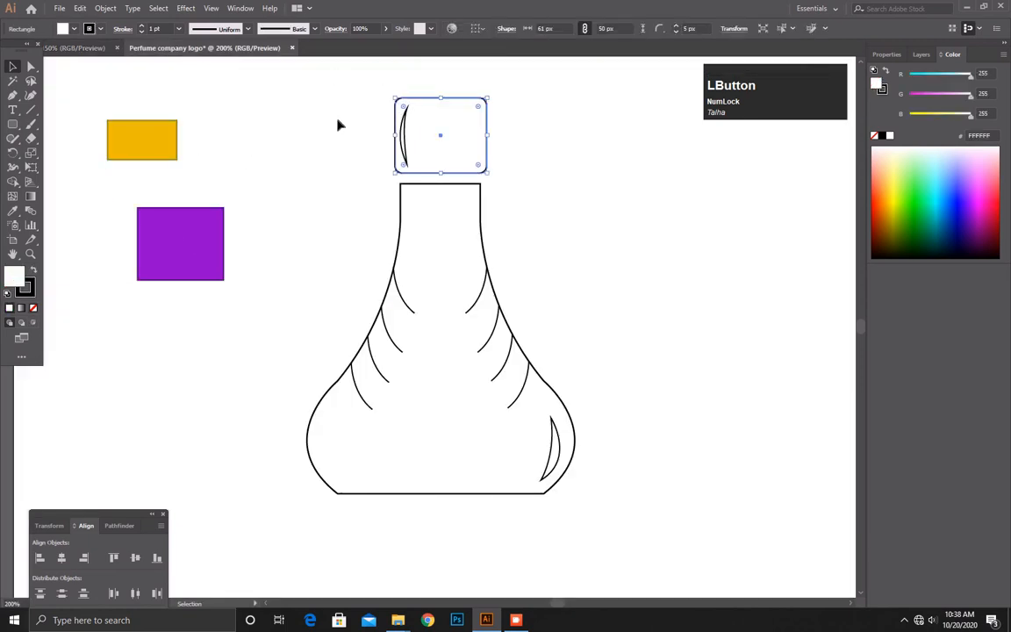
pyautogui.press('i')
pyautogui.click(151, 141)
pyautogui.press('v')
pyautogui.keyDown('alt'); pyautogui.scroll(2, 391, 135); pyautogui.keyUp('alt')
pyautogui.keyDown('alt'); pyautogui.scroll(2, 391, 135); pyautogui.keyUp('alt')
pyautogui.click(346, 150)
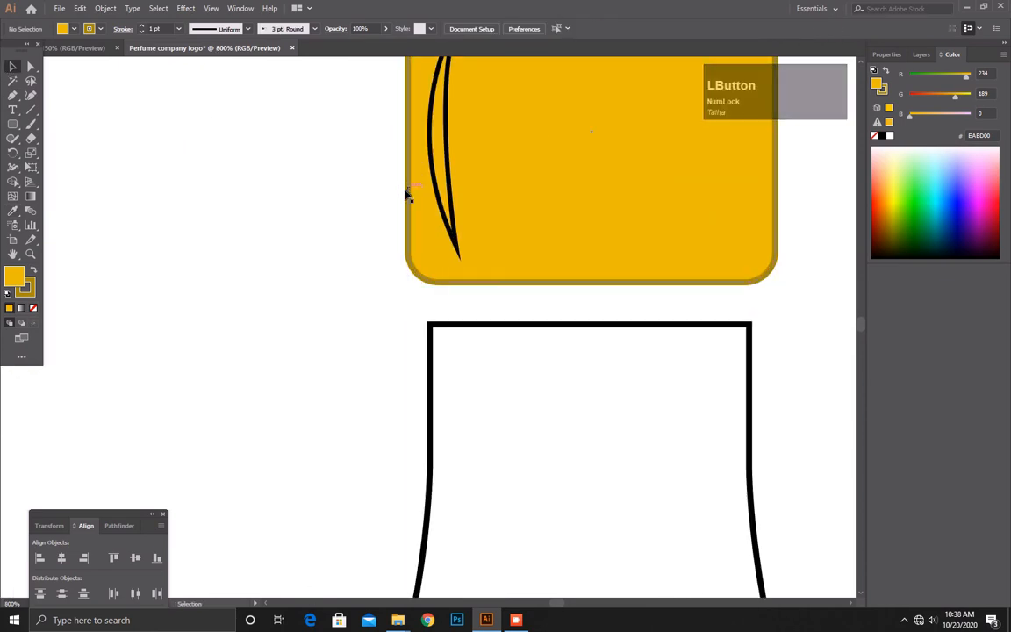
pyautogui.keyDown('alt'); pyautogui.scroll(-2, 111, 194); pyautogui.keyUp('alt')
# Step: Select the left and right halves of the bottle outline and group them
pyautogui.moveTo(111, 192); pyautogui.dragTo(417, 169)
pyautogui.moveTo(538, 286); pyautogui.dragTo(560, 292)
pyautogui.moveTo(499, 264); pyautogui.dragTo(593, 308)
pyautogui.moveTo(502, 276); pyautogui.dragTo(596, 330)
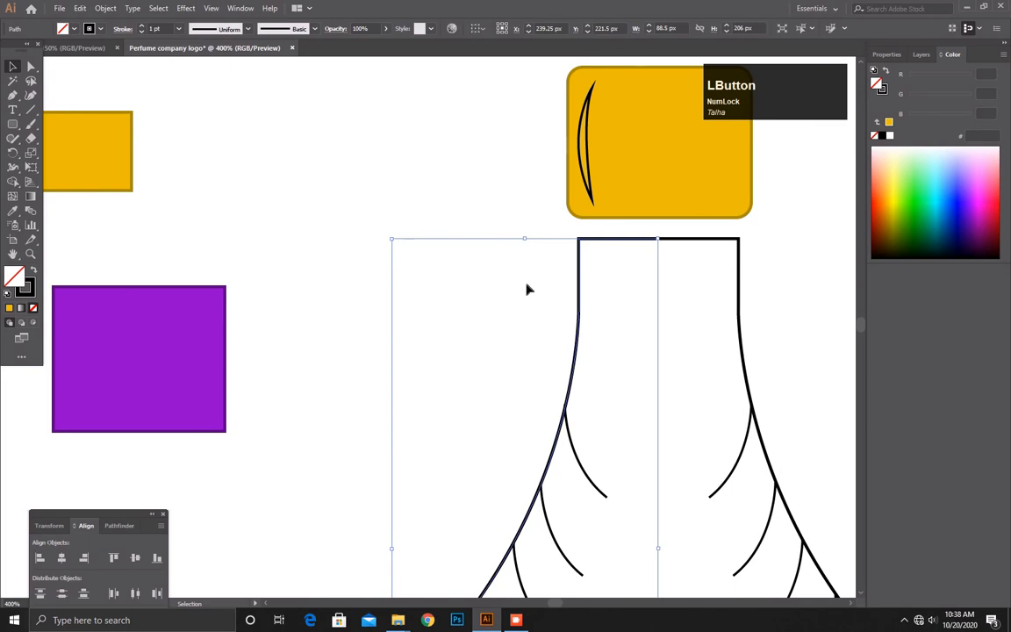
pyautogui.moveTo(748, 281); pyautogui.dragTo(694, 304)
pyautogui.rightClick(698, 308)
pyautogui.click(718, 396)
pyautogui.click(440, 194)
pyautogui.moveTo(442, 202); pyautogui.dragTo(614, 307)
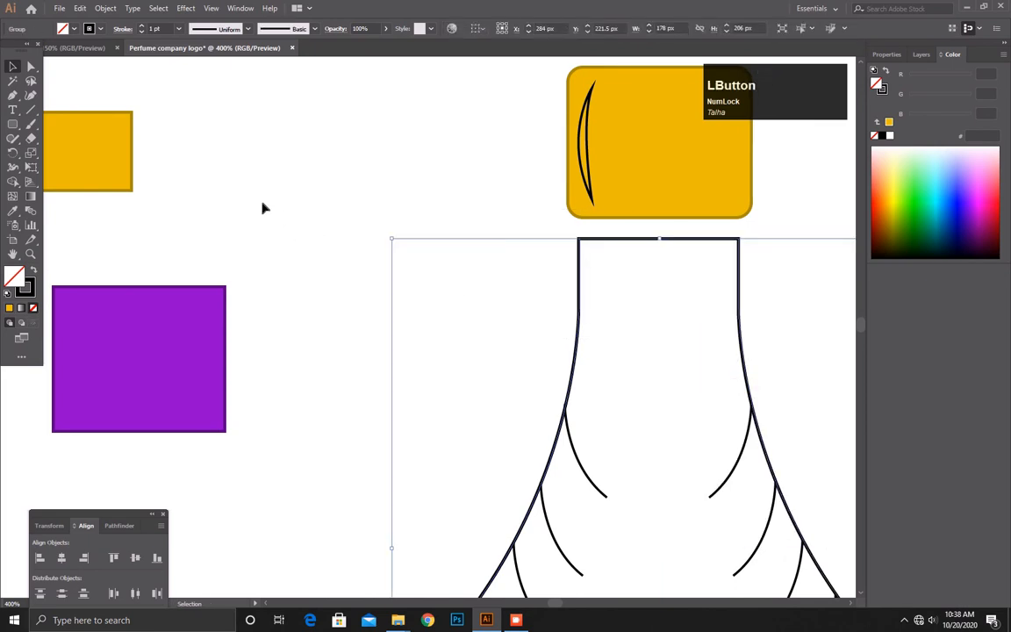
# Step: Apply the purple sample's fill and outline to the grouped bottle with the Eyedropper
pyautogui.press('i')
pyautogui.click(141, 321)
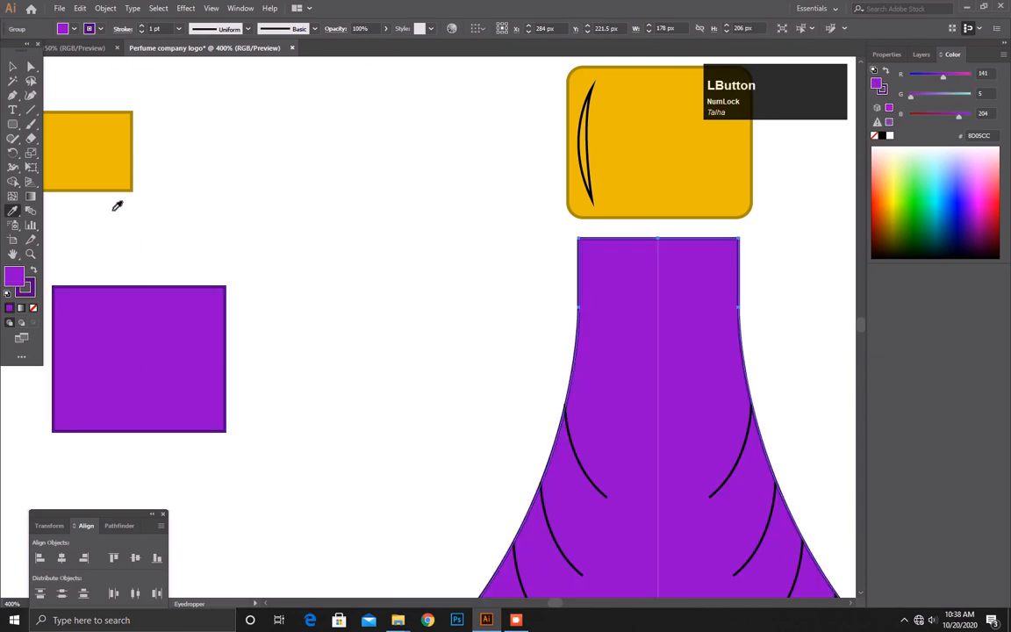
pyautogui.click(11, 65)
pyautogui.click(352, 154)
pyautogui.press('space')
pyautogui.moveTo(438, 341); pyautogui.dragTo(347, 189)
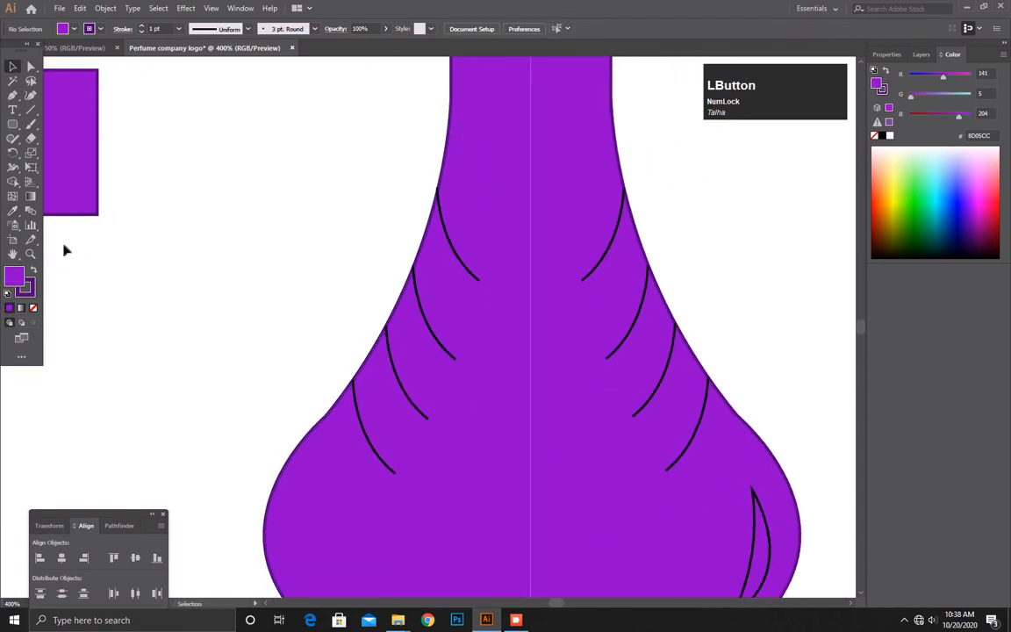
# Step: Examine the vertical seam where the two halves of the purple bottle meet
pyautogui.click(32, 308)
pyautogui.click(25, 289)
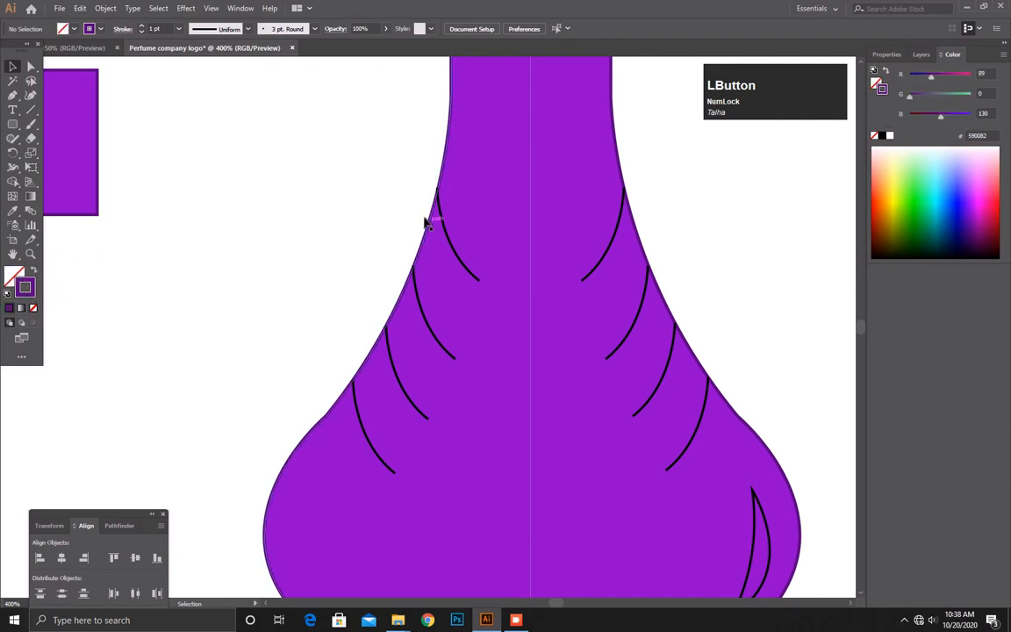
pyautogui.click(503, 303)
pyautogui.moveTo(542, 423); pyautogui.dragTo(533, 318)
pyautogui.scroll(5, 535, 379)
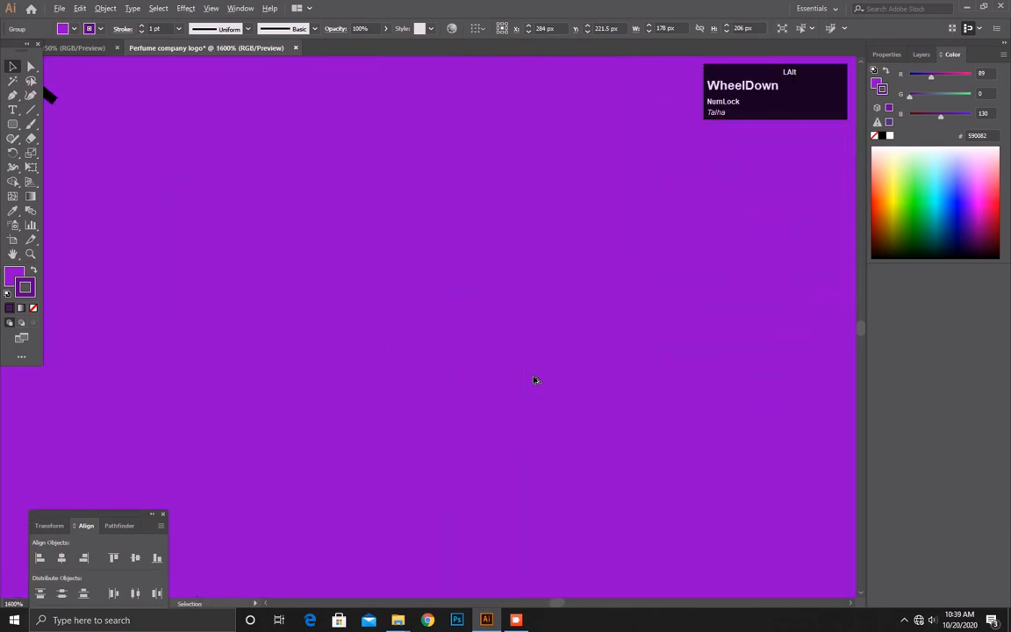
pyautogui.scroll(-5, 535, 379)
pyautogui.click(763, 252)
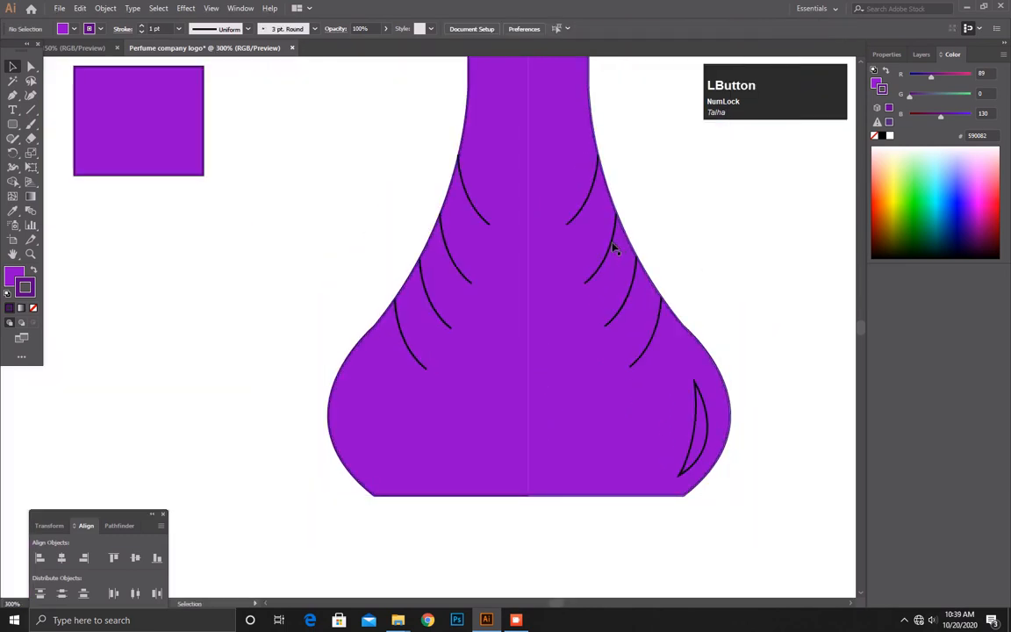
# Step: Ungroup the purple bottle so its left and right halves can be moved separately
pyautogui.click(490, 136)
pyautogui.rightClick(493, 141)
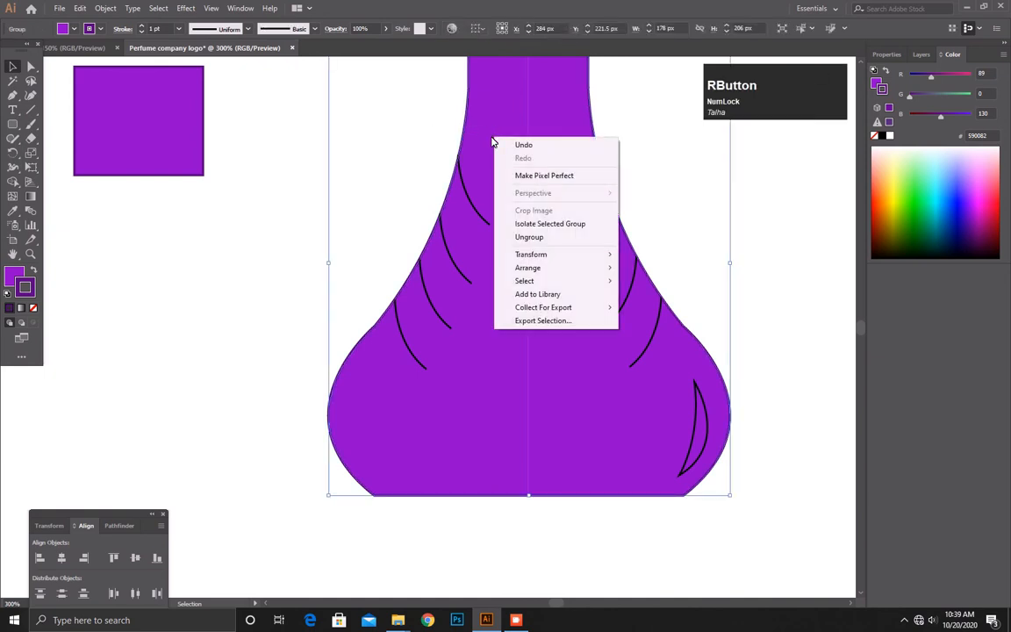
pyautogui.click(530, 237)
pyautogui.click(747, 180)
# Step: Try to close the seam by nudging the right half left and the left half right one step each
pyautogui.click(554, 165)
pyautogui.press('Left')
pyautogui.click(759, 189)
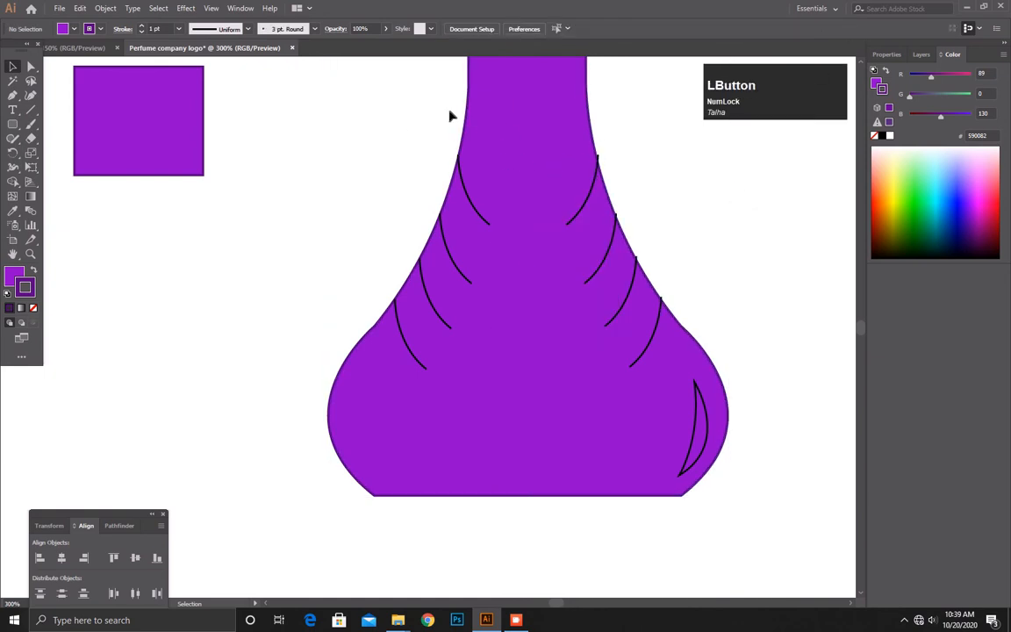
pyautogui.click(474, 119)
pyautogui.press('Right')
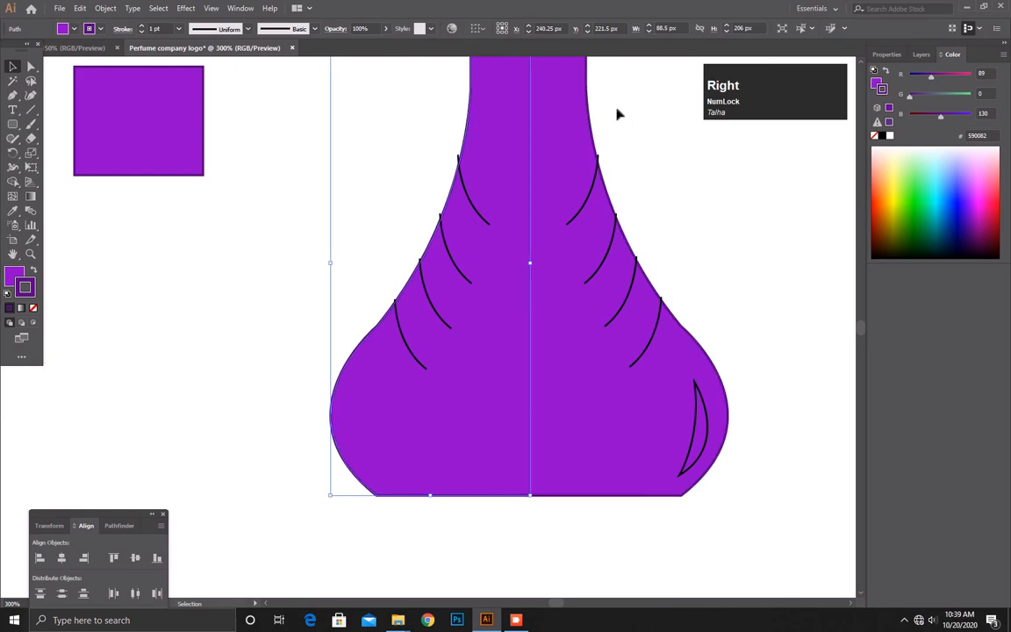
# Step: Nudge the left and right bottle halves back outward to their previous positions
pyautogui.press('Left')
pyautogui.click(570, 140)
pyautogui.press('Right')
pyautogui.click(694, 136)
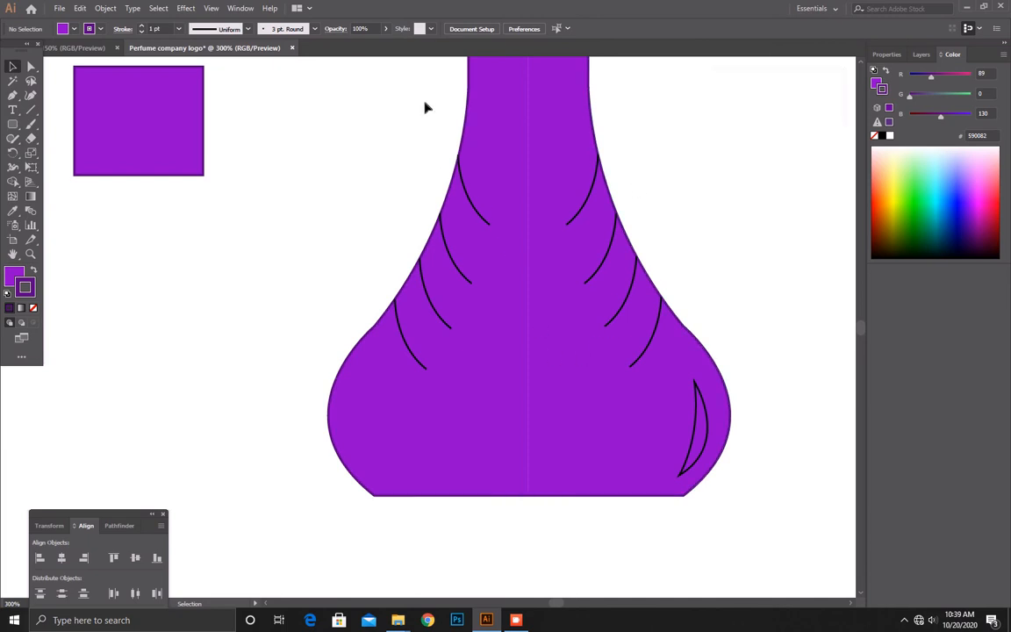
# Step: Shift the two purple bottle halves slightly toward each other to close the seam between them
pyautogui.scroll(4, 478, 176)
pyautogui.moveTo(409, 77); pyautogui.dragTo(577, 85)
pyautogui.moveTo(698, 65); pyautogui.dragTo(698, 68)
pyautogui.moveTo(160, 323); pyautogui.dragTo(168, 325)
pyautogui.click(175, 248)
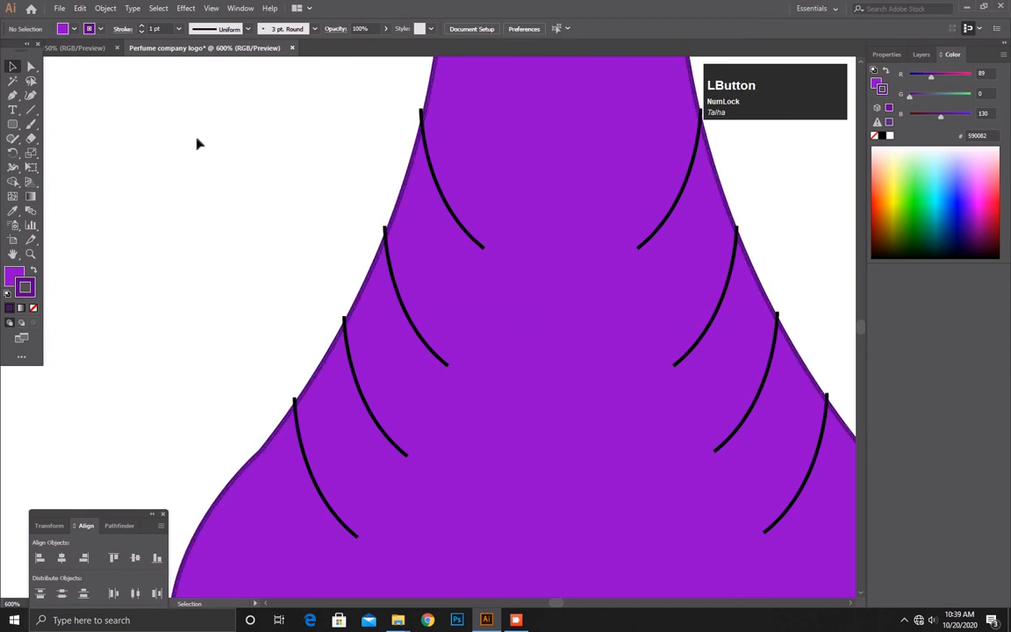
# Step: Nudge the three lower inner curves on the bottle's left side down one step each
pyautogui.click(309, 474)
pyautogui.press('Down')
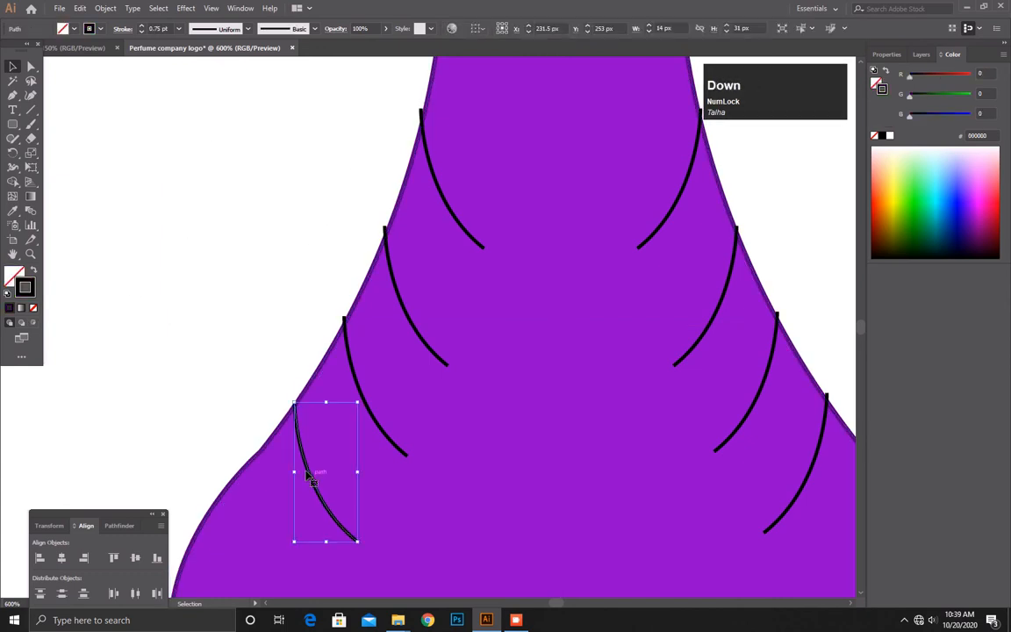
pyautogui.click(345, 337)
pyautogui.press('Down')
pyautogui.click(384, 258)
pyautogui.press('Down')
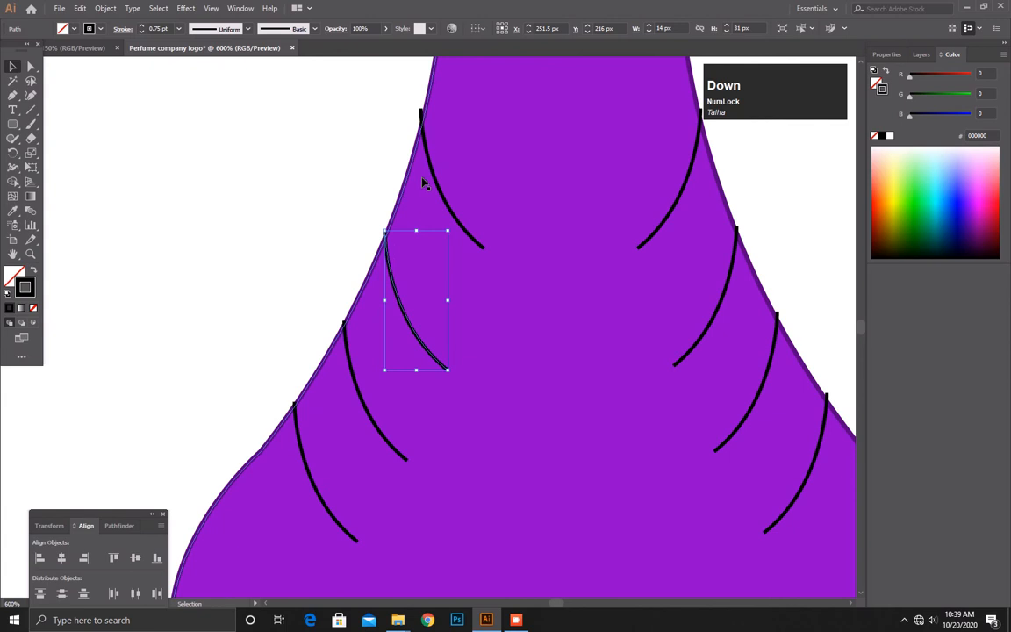
# Step: Nudge the top inner curve on the left side down five steps so it starts inside the bottle outline
pyautogui.click(430, 175)
pyautogui.press('Down')
pyautogui.press('Down')
pyautogui.press('Down')
pyautogui.press('Down')
pyautogui.press('Down')
pyautogui.click(361, 171)
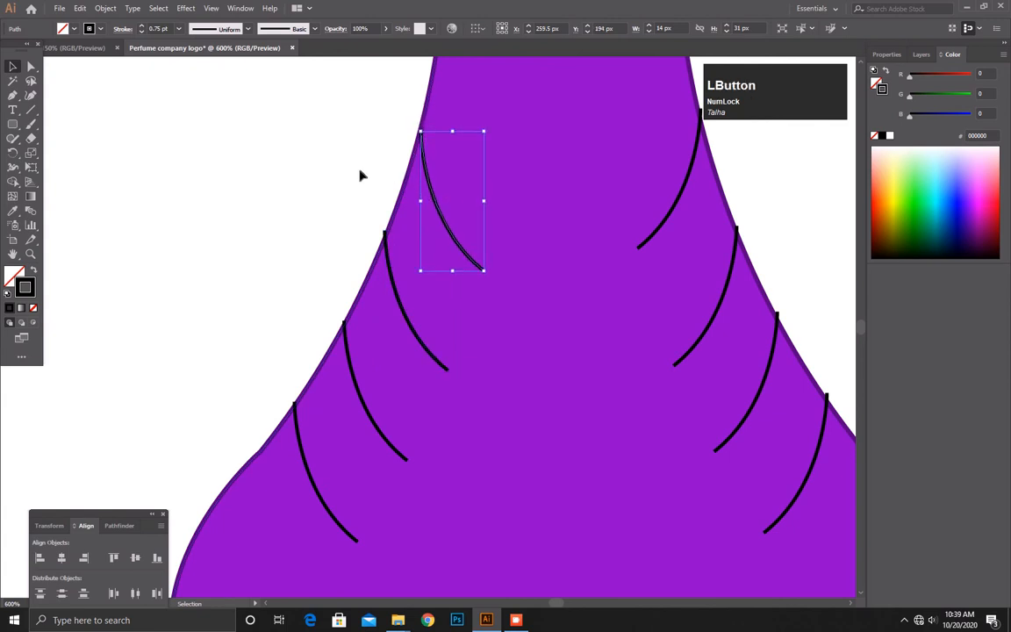
# Step: Fine-tune the left curves by nudging the second down two steps and the third and lowest down one step each
pyautogui.click(388, 280)
pyautogui.click(388, 280)
pyautogui.press('Down')
pyautogui.click(319, 301)
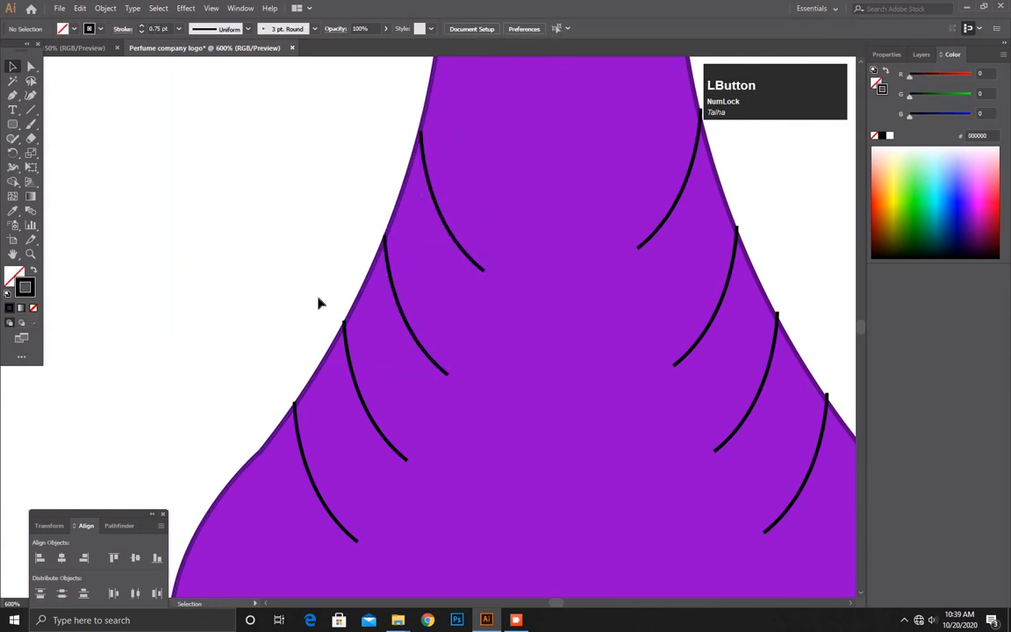
pyautogui.click(389, 277)
pyautogui.press('Down')
pyautogui.click(349, 345)
pyautogui.press('Down')
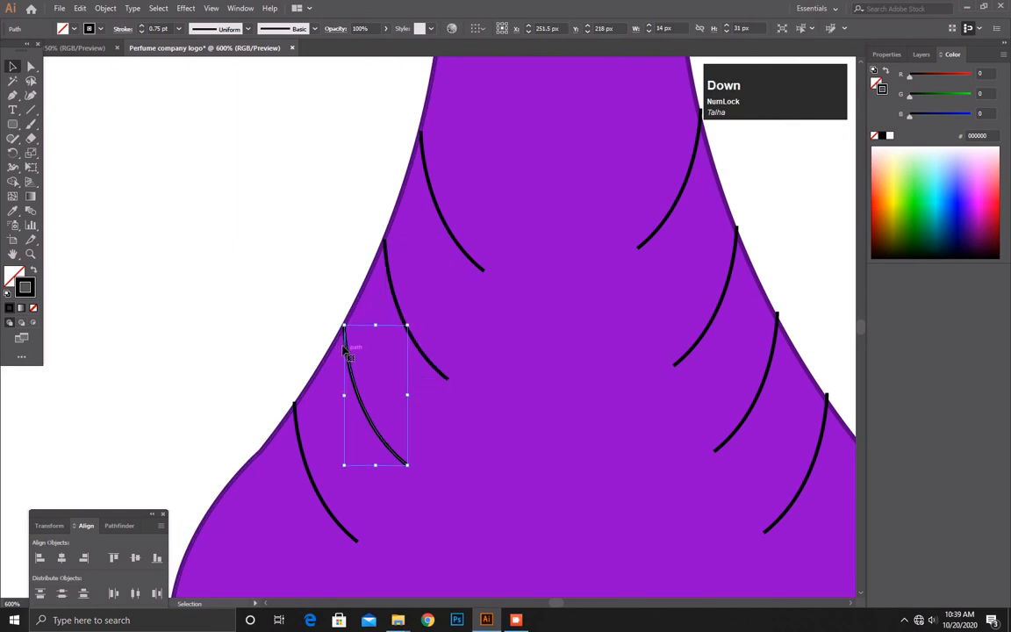
pyautogui.click(314, 318)
pyautogui.click(299, 454)
pyautogui.press('Down')
pyautogui.click(250, 215)
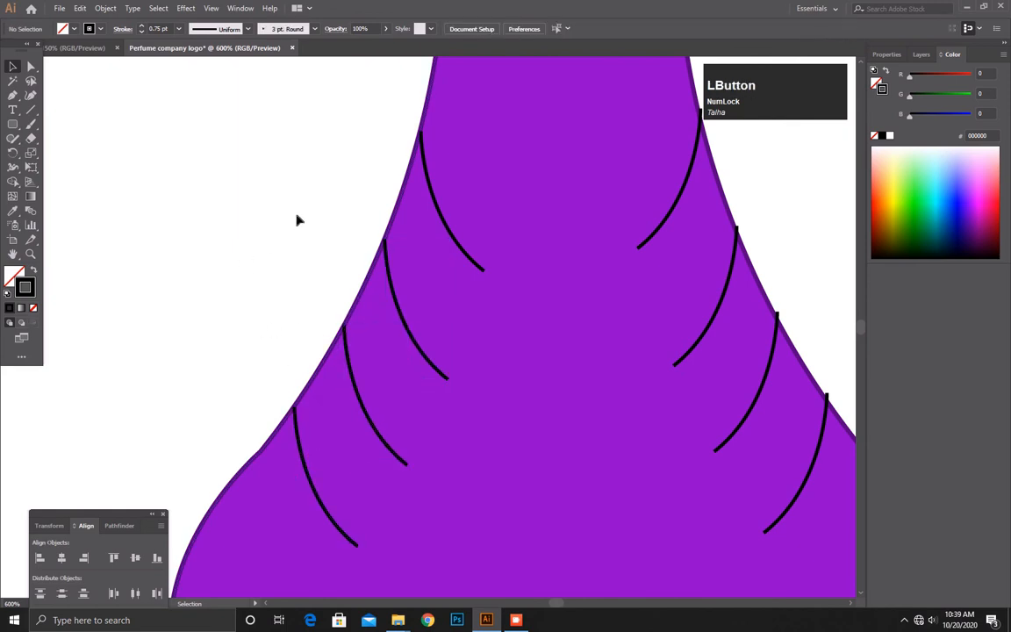
# Step: Nudge the upper two inner curves on the bottle's right side down together to fit inside the outline
pyautogui.moveTo(618, 266); pyautogui.dragTo(468, 241)
pyautogui.click(511, 197)
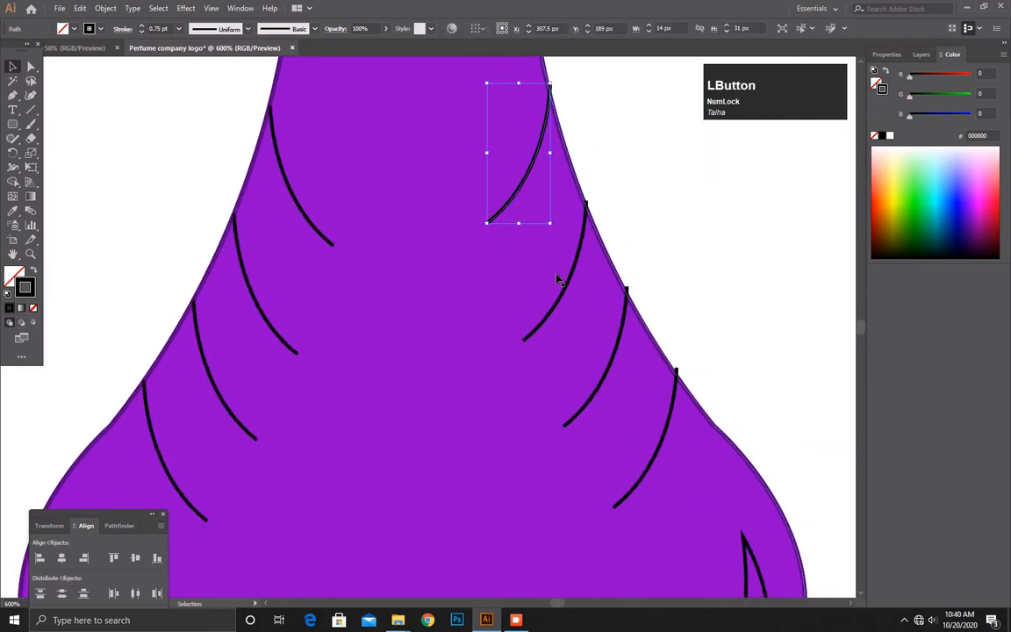
pyautogui.keyDown('shift'); pyautogui.click(560, 292); pyautogui.keyUp('shift')
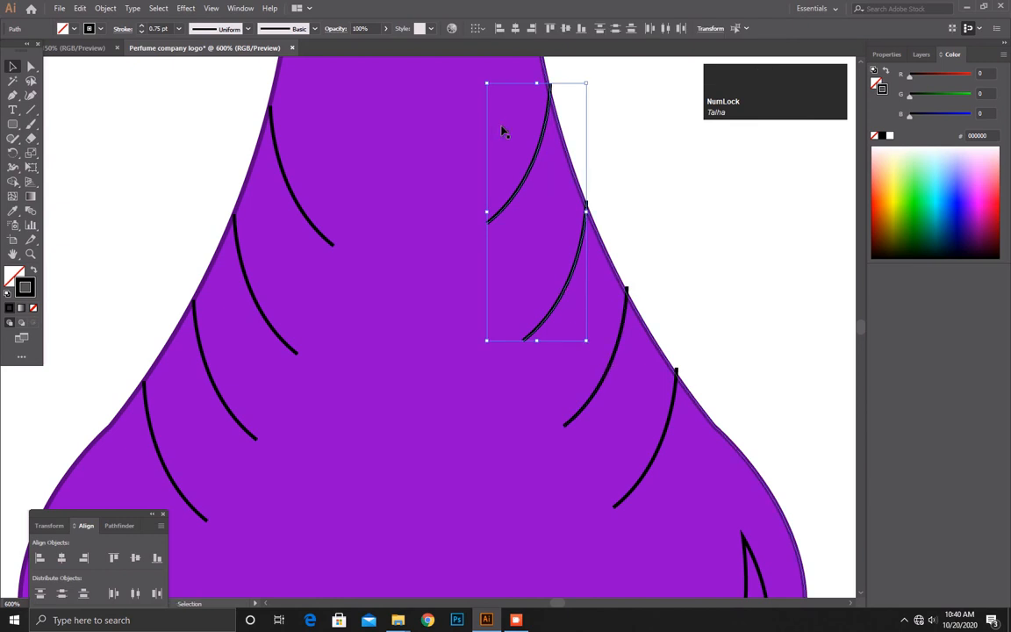
pyautogui.press('Down')
pyautogui.click(654, 99)
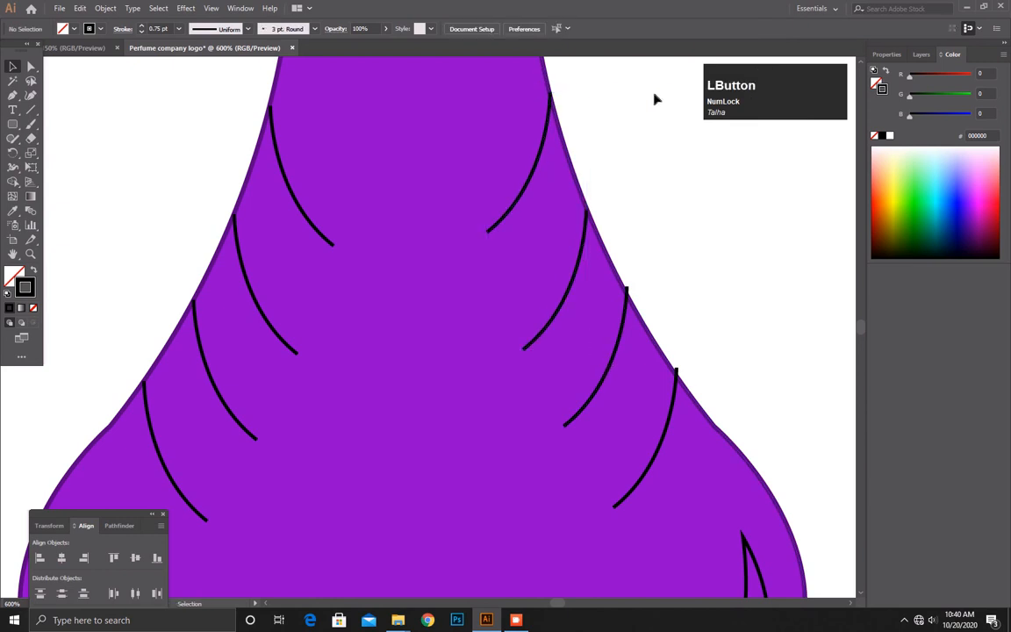
# Step: Nudge the lower two inner curves on the right side down until their tips sit within the outline
pyautogui.click(610, 366)
pyautogui.press('Down')
pyautogui.click(672, 294)
pyautogui.click(665, 437)
pyautogui.press('Down')
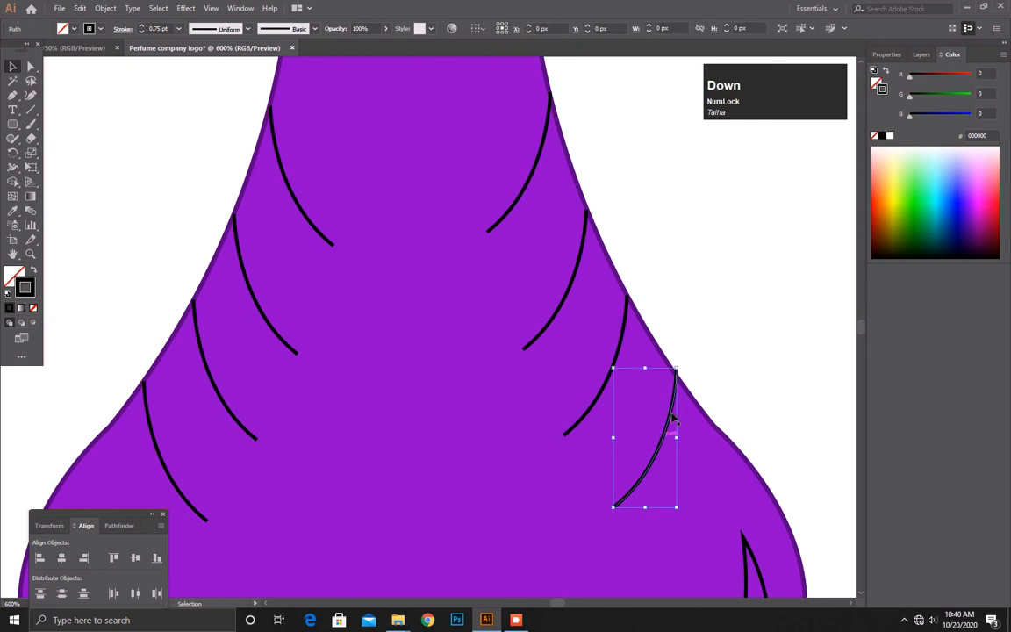
pyautogui.click(686, 285)
pyautogui.scroll(-3, 327, 170)
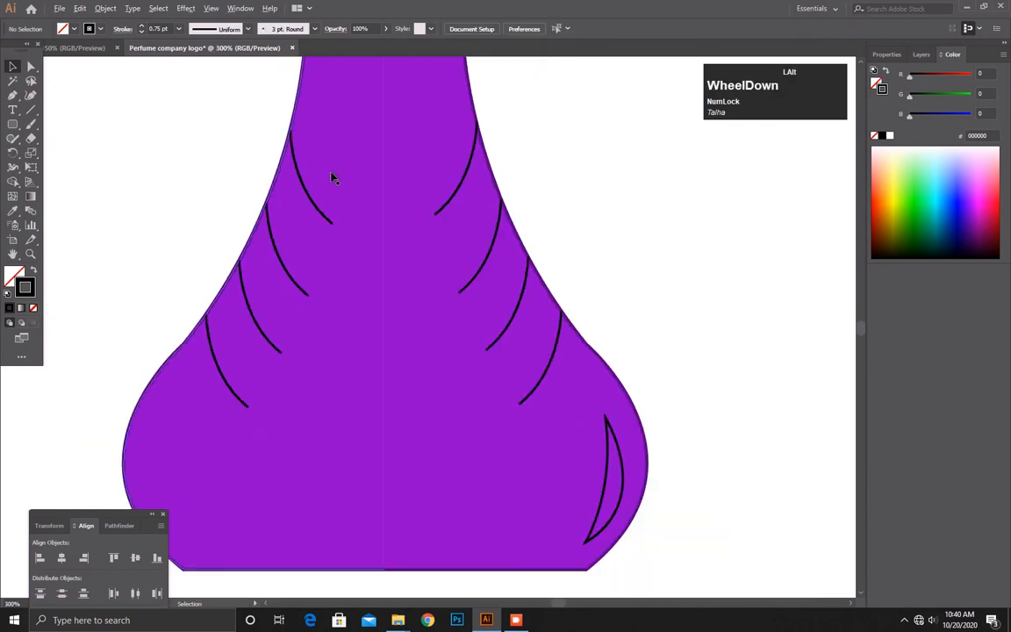
pyautogui.click(318, 188)
pyautogui.keyDown('shift'); pyautogui.click(293, 243); pyautogui.keyUp('shift')
pyautogui.keyDown('shift'); pyautogui.click(274, 284); pyautogui.keyUp('shift')
pyautogui.click(165, 250)
# Step: Apply the purple sample rectangle's fill and dark purple stroke to the four left inner curves using the Eyedropper
pyautogui.click(288, 232)
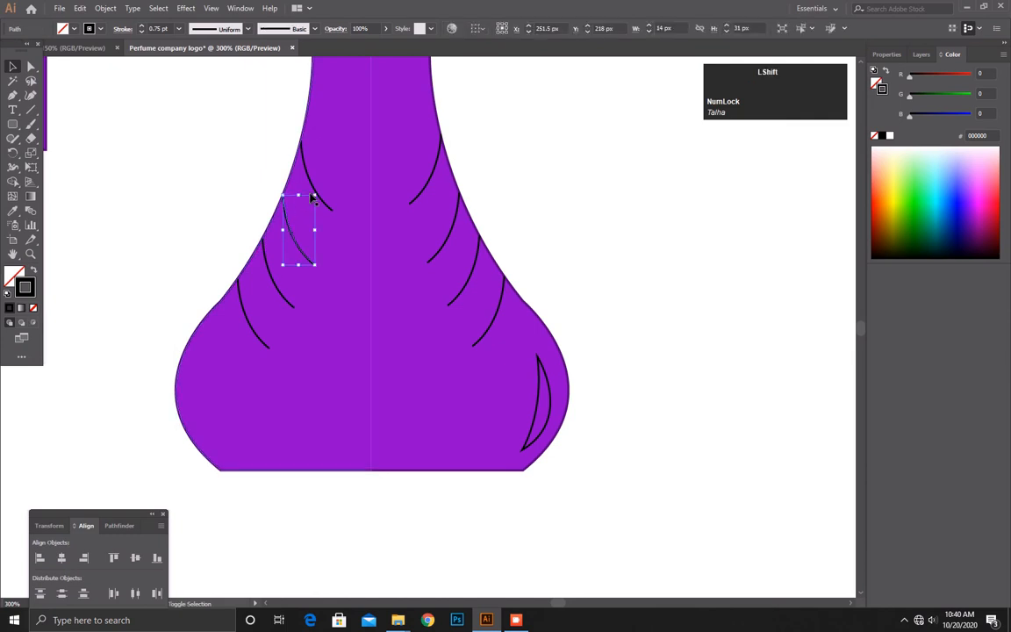
pyautogui.keyDown('shift'); pyautogui.click(321, 202); pyautogui.keyUp('shift')
pyautogui.keyDown('shift'); pyautogui.click(267, 273); pyautogui.keyUp('shift')
pyautogui.keyDown('shift'); pyautogui.click(242, 314); pyautogui.keyUp('shift')
pyautogui.moveTo(206, 219); pyautogui.dragTo(376, 245)
pyautogui.scroll(-2, 375, 245)
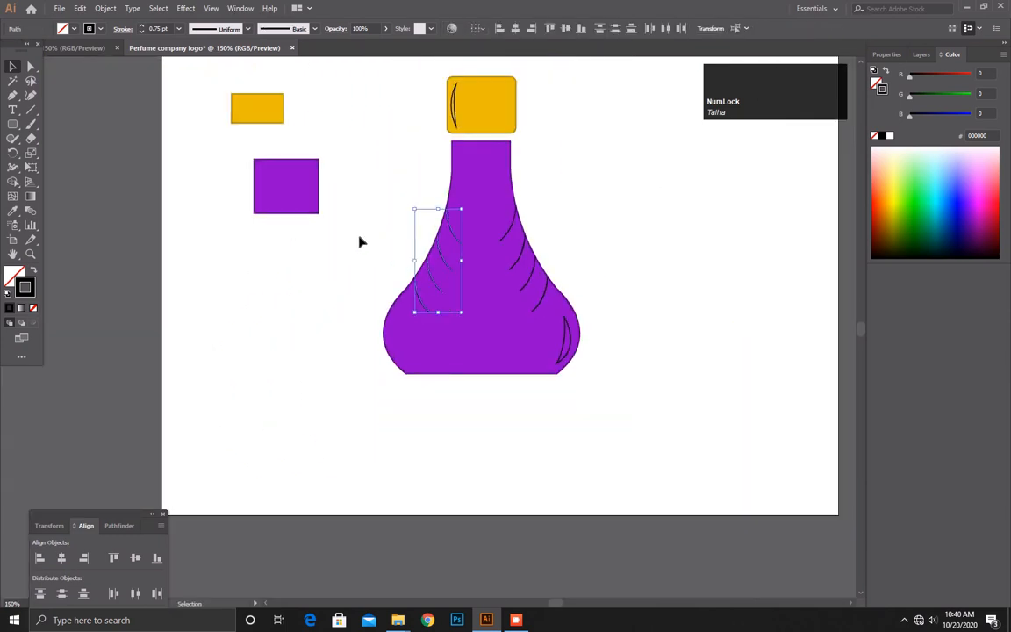
pyautogui.scroll(2, 375, 246)
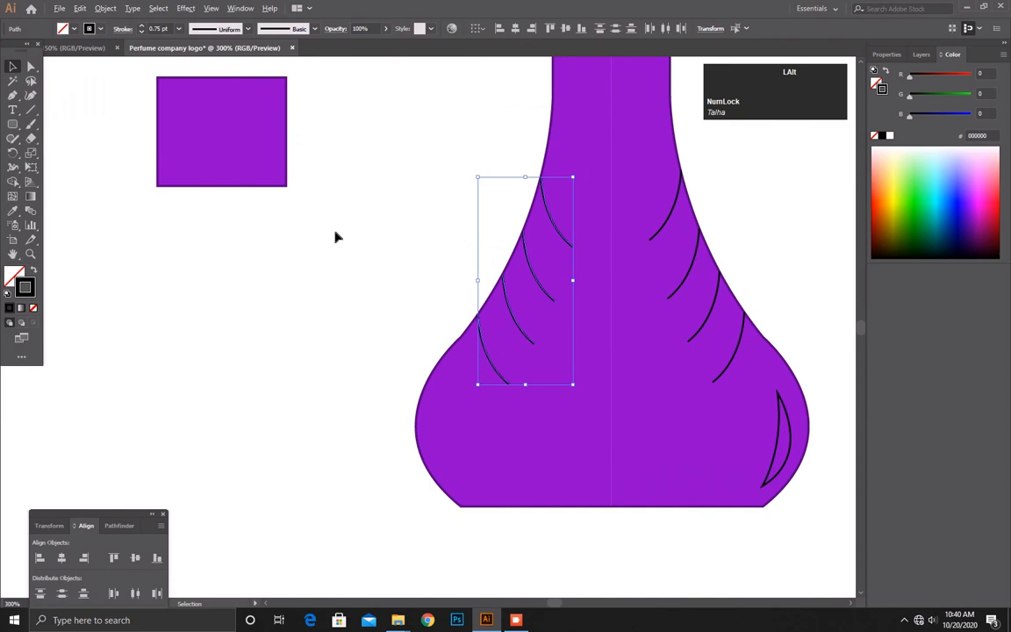
pyautogui.press('i')
pyautogui.click(188, 142)
pyautogui.press('v')
pyautogui.click(194, 298)
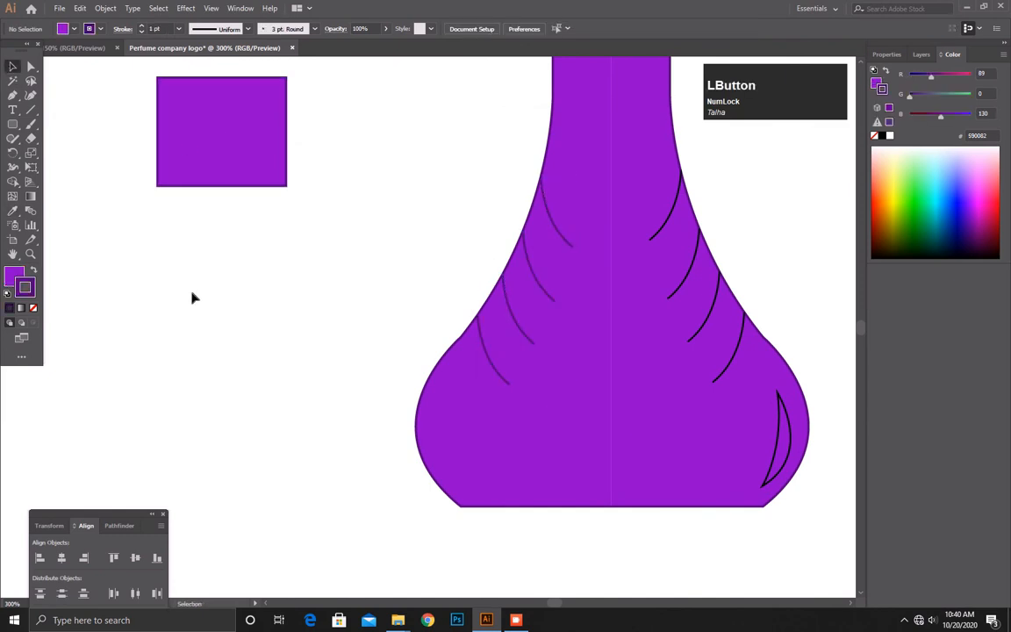
# Step: Apply the purple sample rectangle's fill and stroke to the four right inner curves using the Eyedropper
pyautogui.click(661, 231)
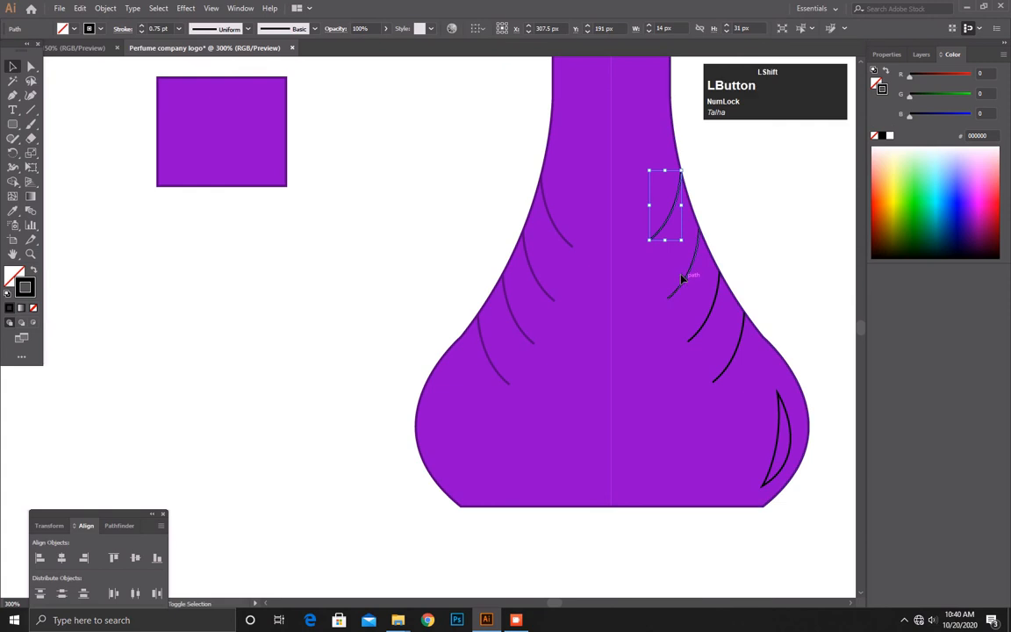
pyautogui.keyDown('shift'); pyautogui.click(684, 277); pyautogui.keyUp('shift')
pyautogui.keyDown('shift'); pyautogui.click(704, 319); pyautogui.keyUp('shift')
pyautogui.keyDown('shift'); pyautogui.click(729, 355); pyautogui.keyUp('shift')
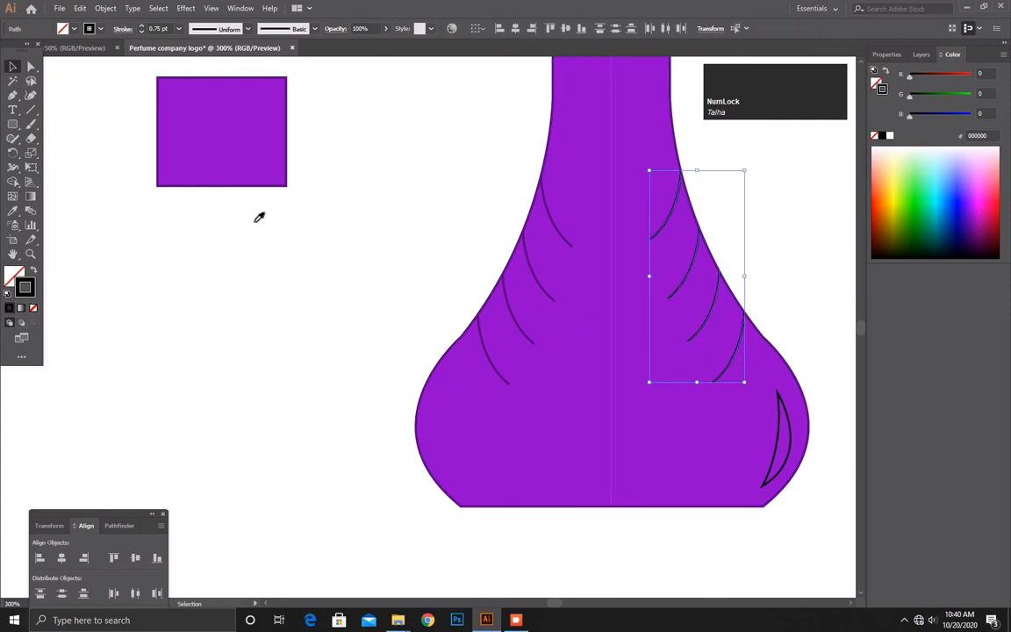
pyautogui.press('i')
pyautogui.click(206, 152)
pyautogui.click(13, 67)
pyautogui.click(343, 263)
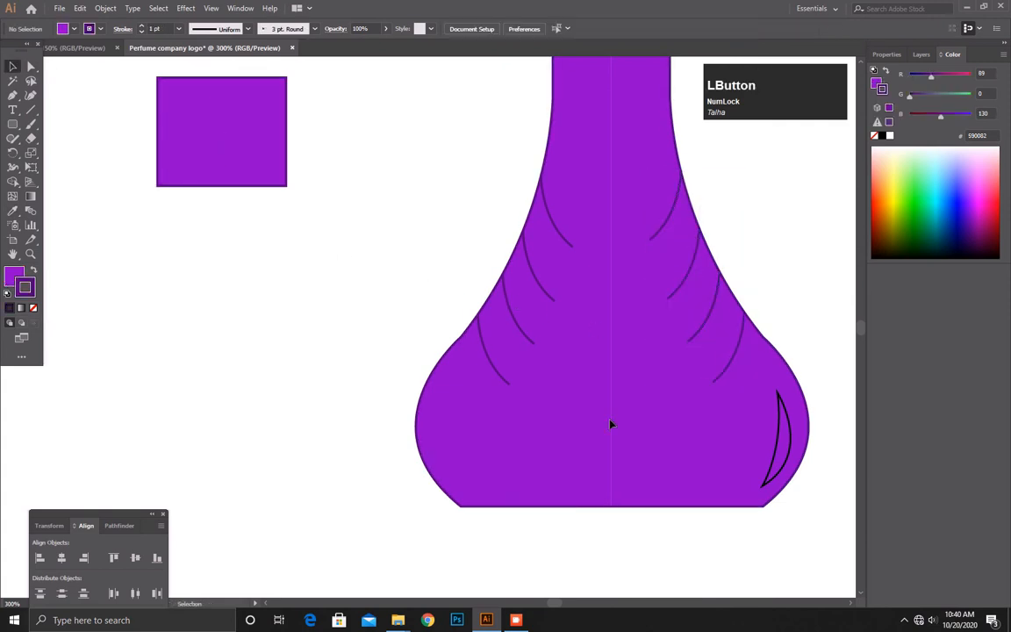
# Step: Give the crescent highlight on the bottle body a white fill and no stroke
pyautogui.click(775, 450)
pyautogui.click(771, 449)
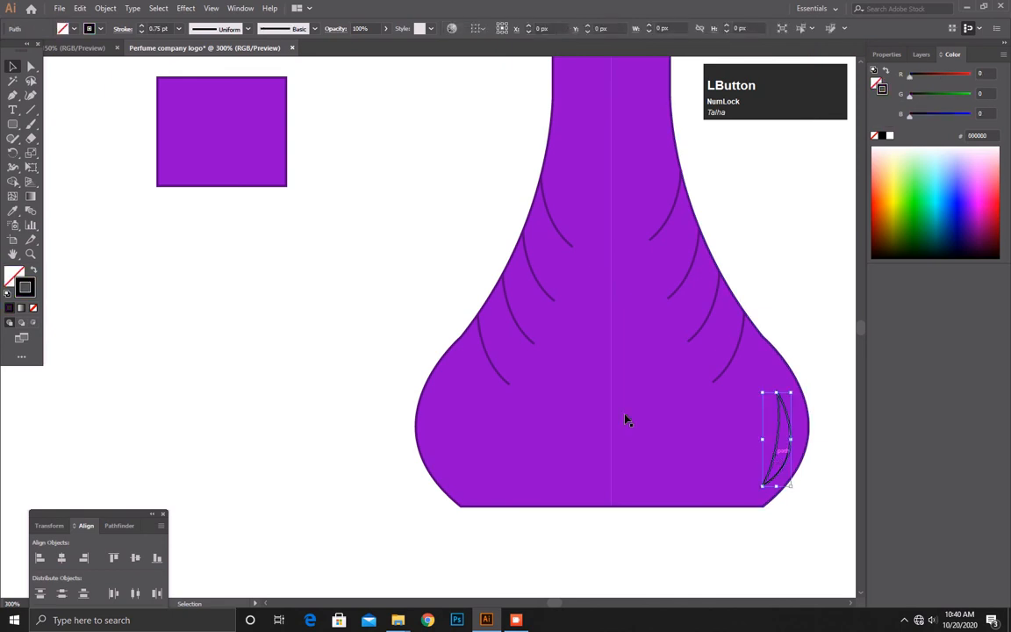
pyautogui.click(33, 308)
pyautogui.doubleClick(8, 274)
pyautogui.moveTo(109, 336); pyautogui.dragTo(85, 313)
pyautogui.click(358, 330)
pyautogui.click(365, 270)
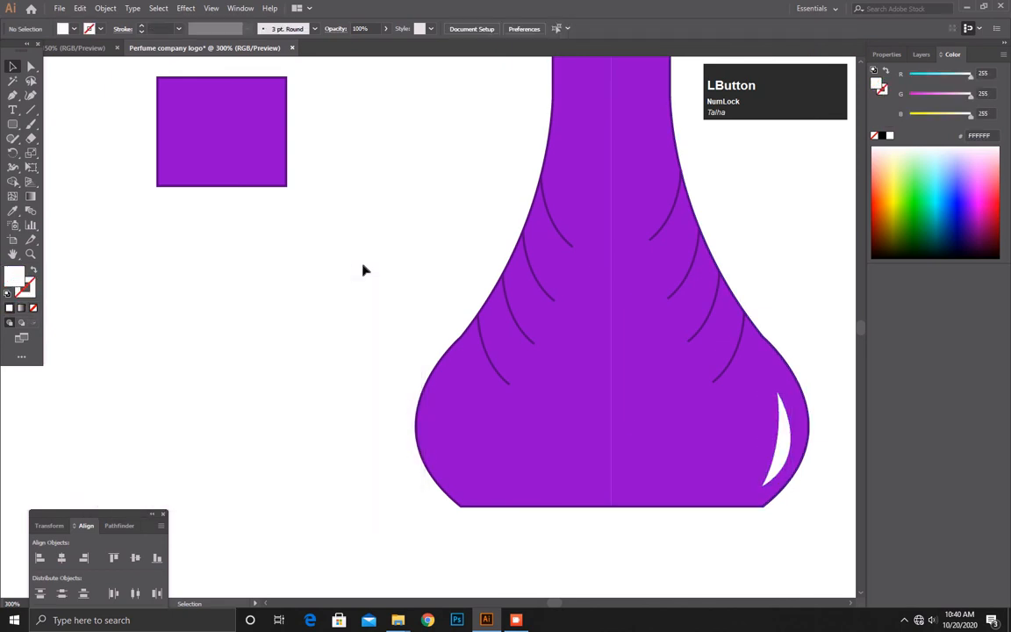
# Step: Fill the crescent highlight on the gold cap with white (FFFFFF) and remove its stroke
pyautogui.moveTo(451, 213); pyautogui.dragTo(385, 378)
pyautogui.click(475, 180)
pyautogui.click(440, 192)
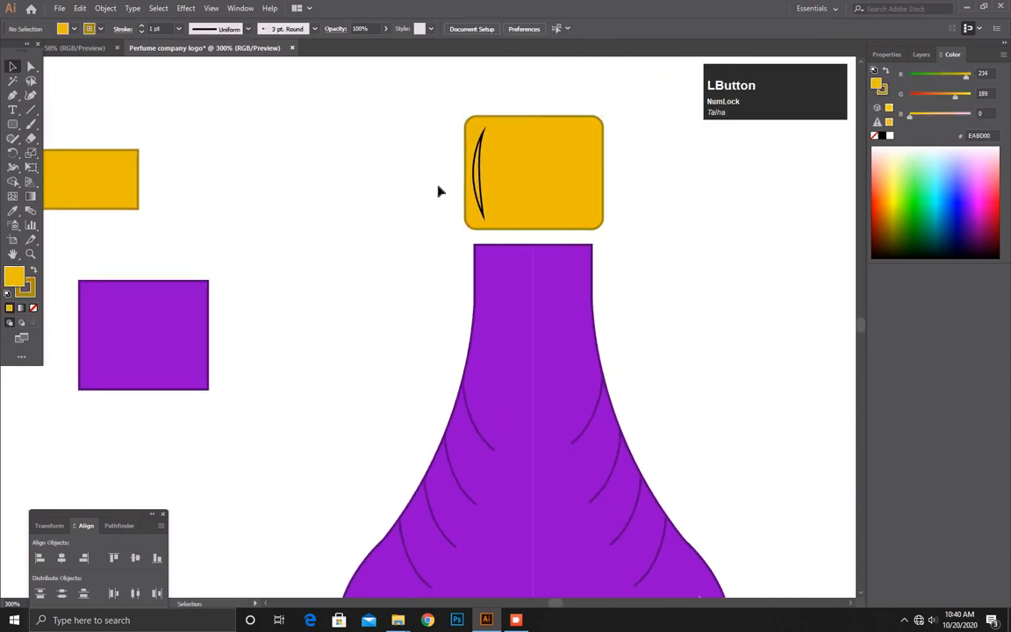
pyautogui.click(474, 175)
pyautogui.doubleClick(13, 277)
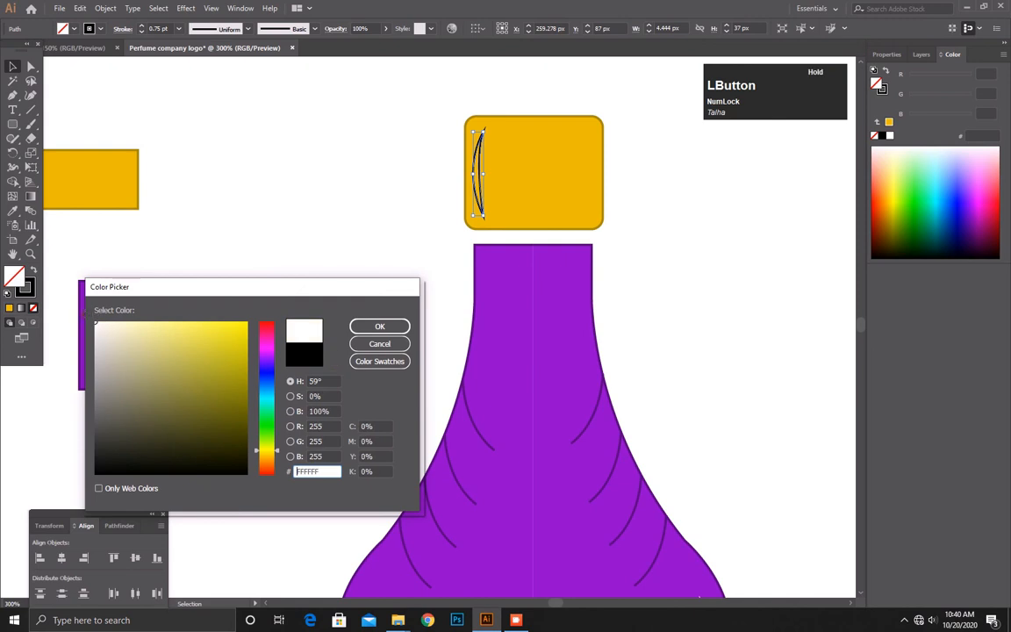
pyautogui.click(380, 325)
pyautogui.click(290, 290)
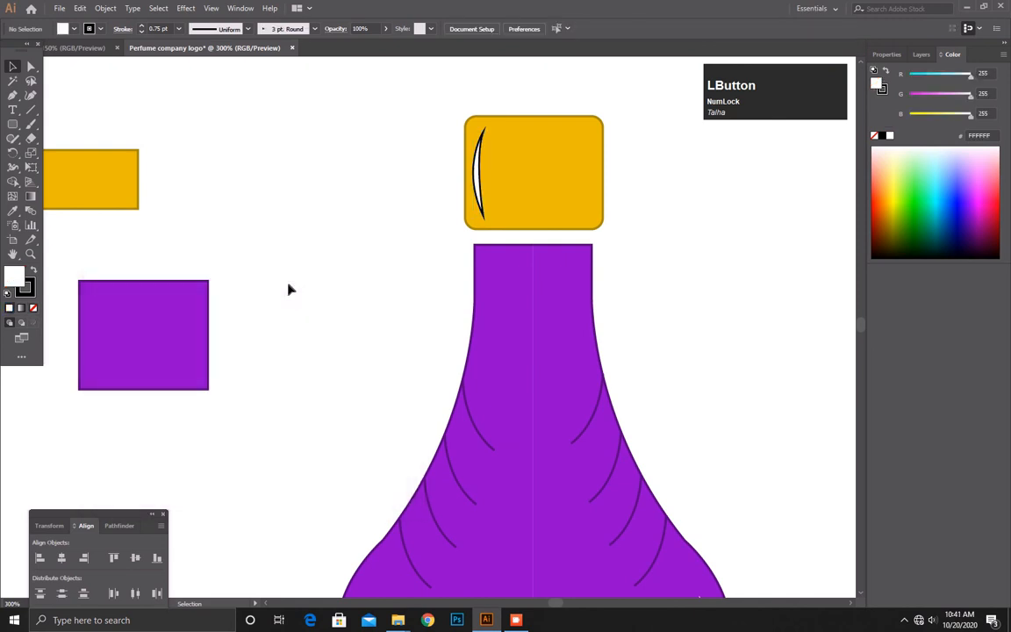
pyautogui.click(21, 293)
pyautogui.click(473, 193)
pyautogui.click(34, 308)
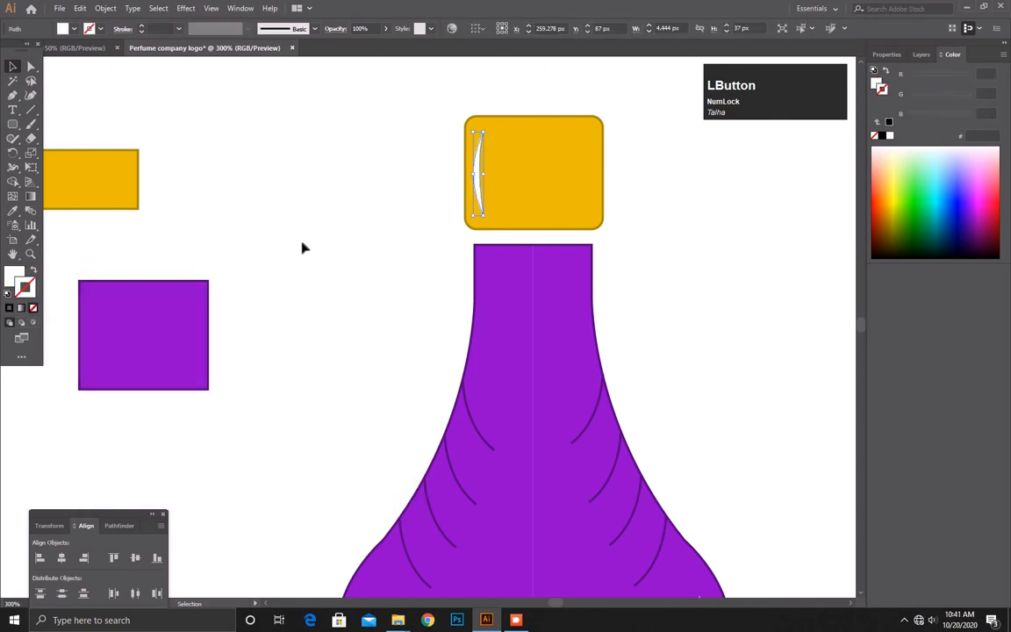
pyautogui.click(304, 245)
# Step: Delete the gold and purple sample rectangles beside the bottle
pyautogui.scroll(-3, 322, 246)
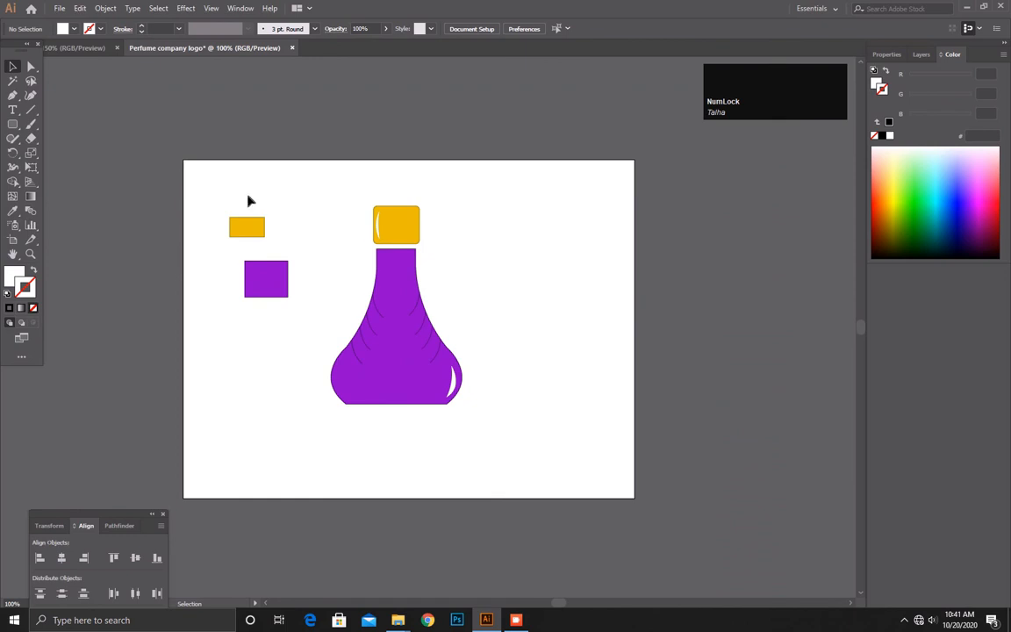
pyautogui.moveTo(263, 266); pyautogui.dragTo(264, 280)
pyautogui.press('Delete')
# Step: Scale the complete bottle artwork down and move it slightly lower on the artboard
pyautogui.moveTo(459, 208); pyautogui.dragTo(383, 349)
pyautogui.click(361, 160)
pyautogui.moveTo(367, 165); pyautogui.dragTo(447, 345)
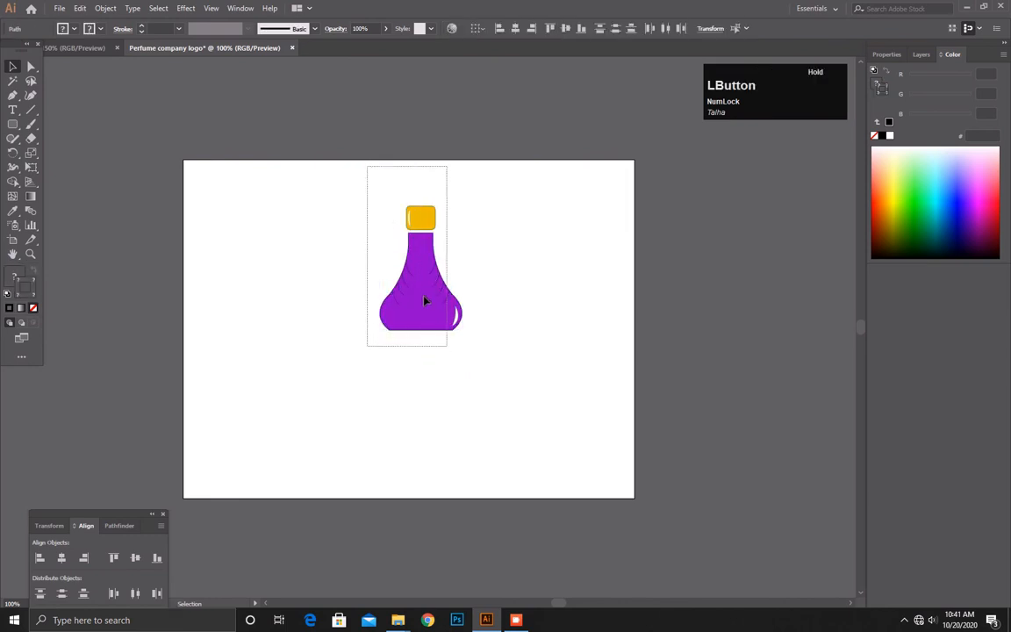
pyautogui.moveTo(416, 279); pyautogui.dragTo(420, 314)
pyautogui.click(490, 277)
# Step: Try to scale the bottle down further and undo the scaling
pyautogui.moveTo(474, 227); pyautogui.dragTo(390, 373)
pyautogui.moveTo(460, 361); pyautogui.dragTo(445, 337)
pyautogui.click(424, 344)
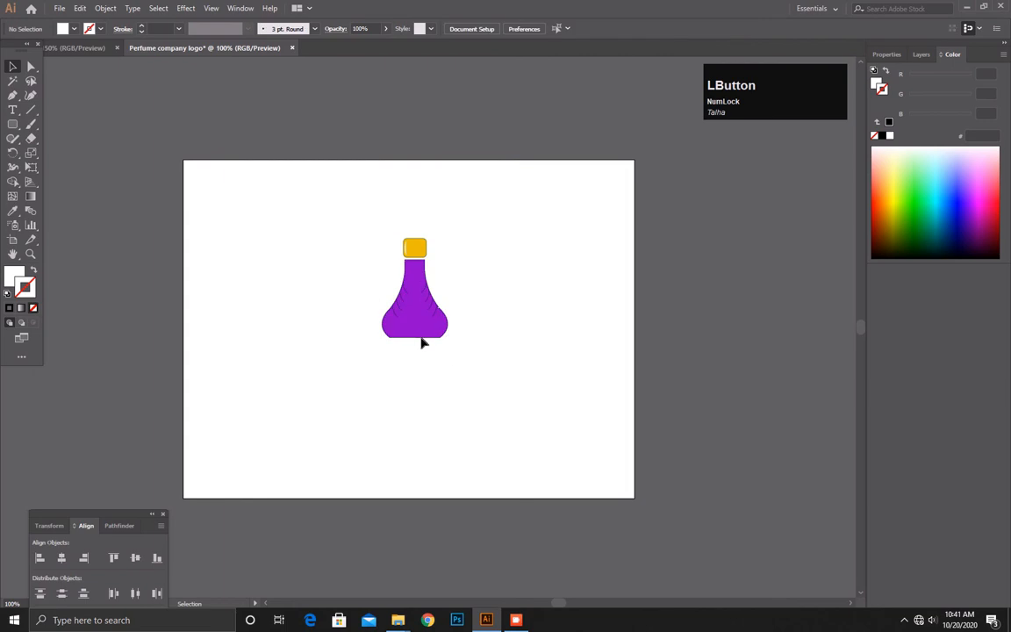
pyautogui.scroll(3, 422, 342)
pyautogui.scroll(1, 422, 342)
pyautogui.hotkey('ctrl', 'z')
pyautogui.hotkey('ctrl', 'z')
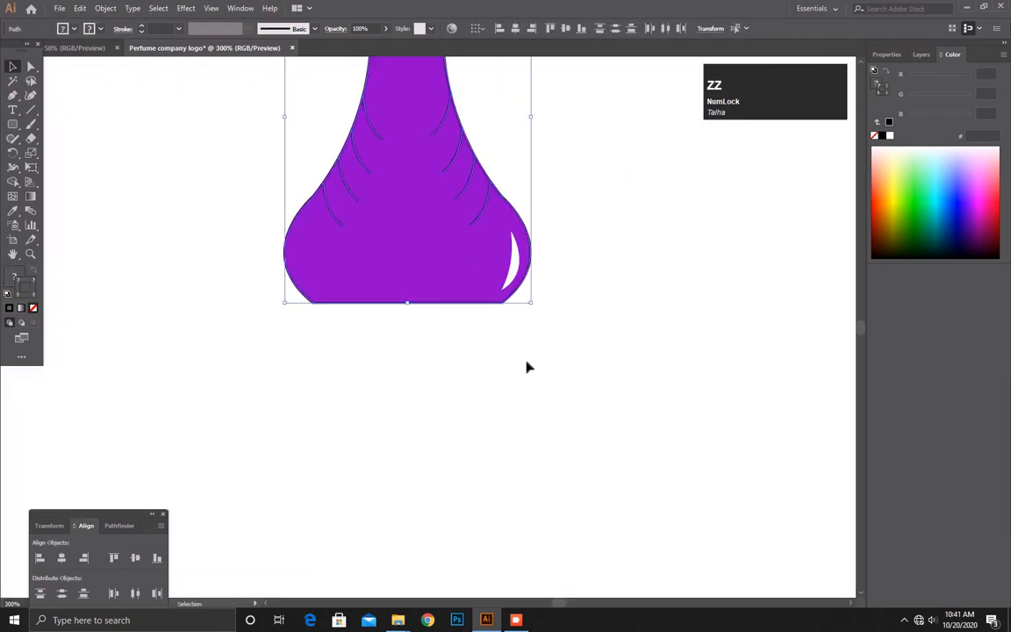
# Step: Select the whole bottle with its highlights, scale it down proportionally and place it near the artboard's centre
pyautogui.scroll(3, 474, 351)
pyautogui.moveTo(537, 91); pyautogui.dragTo(282, 445)
pyautogui.moveTo(514, 430); pyautogui.dragTo(433, 290)
pyautogui.click(478, 284)
pyautogui.scroll(2, 478, 284)
pyautogui.scroll(-3, 477, 285)
pyautogui.moveTo(470, 234); pyautogui.dragTo(409, 326)
pyautogui.moveTo(443, 285); pyautogui.dragTo(454, 356)
pyautogui.click(566, 370)
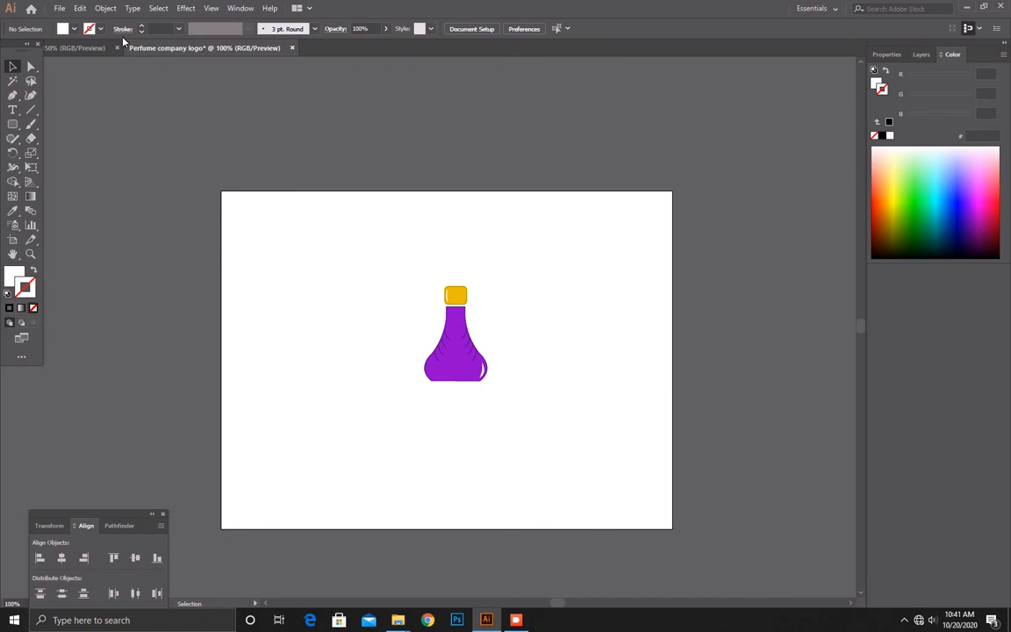
# Step: Bring the COMPANY NAME and Your Slogan Here texts over from the other document and size them to fit beneath the bottle
pyautogui.click(77, 47)
pyautogui.click(359, 290)
pyautogui.moveTo(360, 289); pyautogui.dragTo(248, 47)
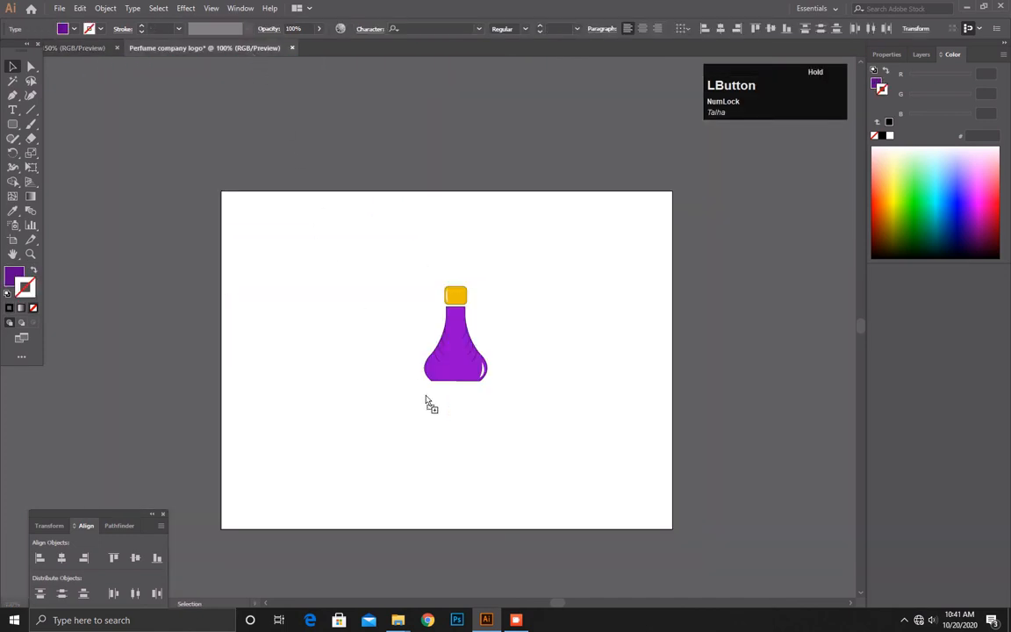
pyautogui.moveTo(453, 419); pyautogui.dragTo(471, 397)
pyautogui.moveTo(525, 432); pyautogui.dragTo(470, 401)
pyautogui.click(537, 298)
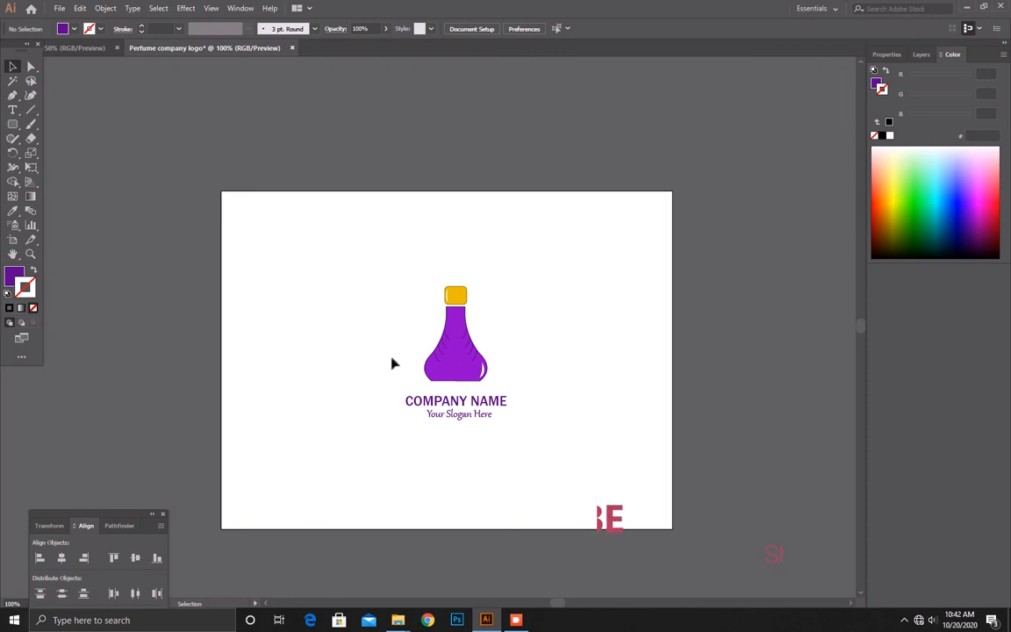
# Step: Draw an upright ellipse about 148 by 220 px around the bottle and move the company name and slogan below it
pyautogui.rightClick(12, 123)
pyautogui.click(96, 159)
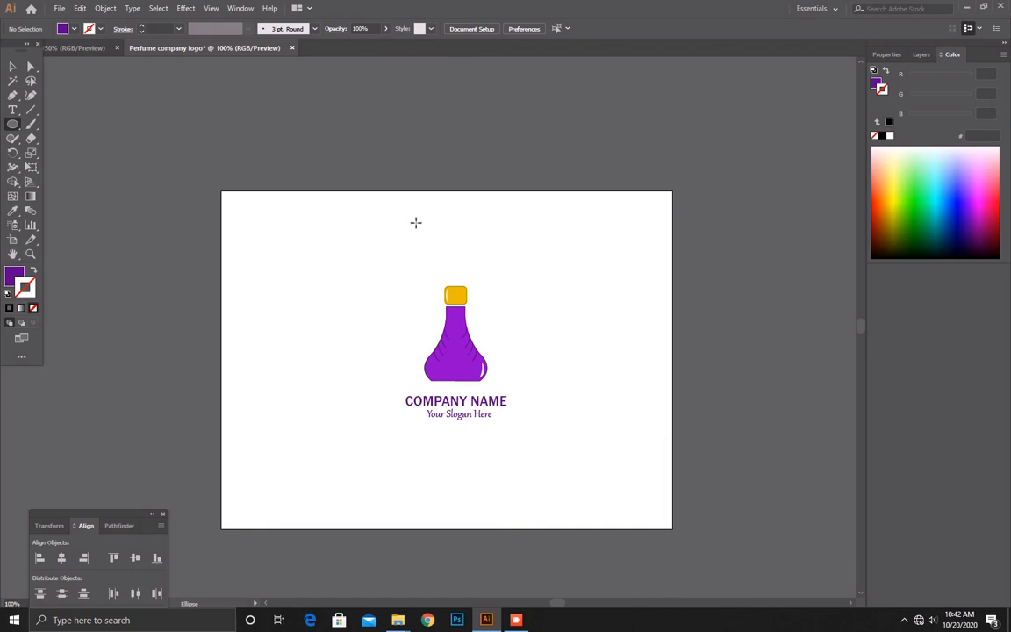
pyautogui.moveTo(430, 258); pyautogui.dragTo(538, 415)
pyautogui.click(11, 65)
pyautogui.moveTo(447, 357); pyautogui.dragTo(423, 343)
pyautogui.moveTo(420, 400); pyautogui.dragTo(451, 424)
pyautogui.click(530, 389)
# Step: Send the ellipse to the back and give it the cap's gold fill and stroke with the Eyedropper
pyautogui.rightClick(455, 346)
pyautogui.click(509, 534)
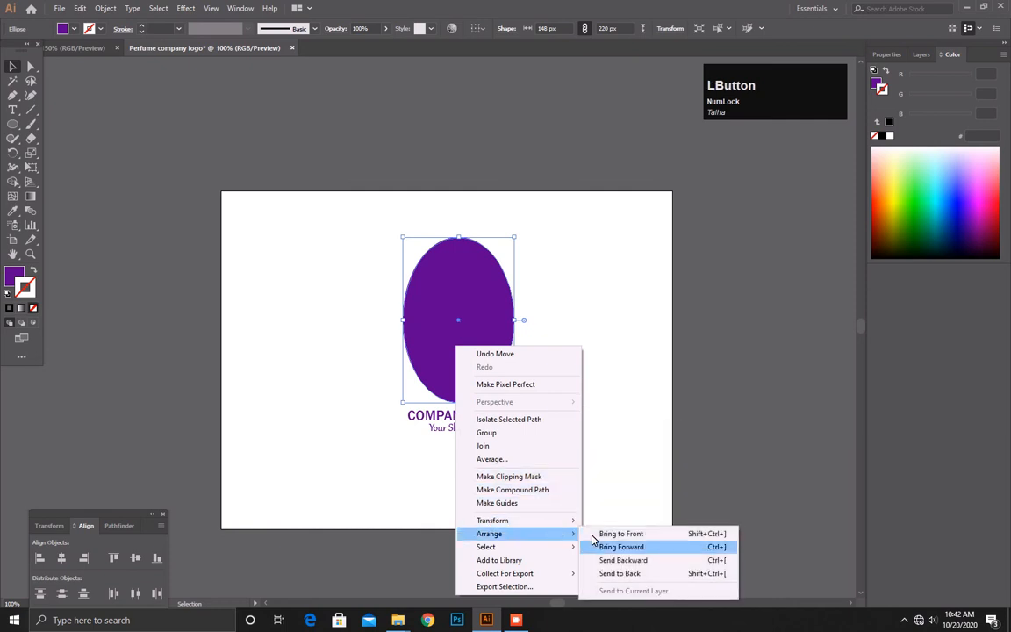
pyautogui.click(599, 573)
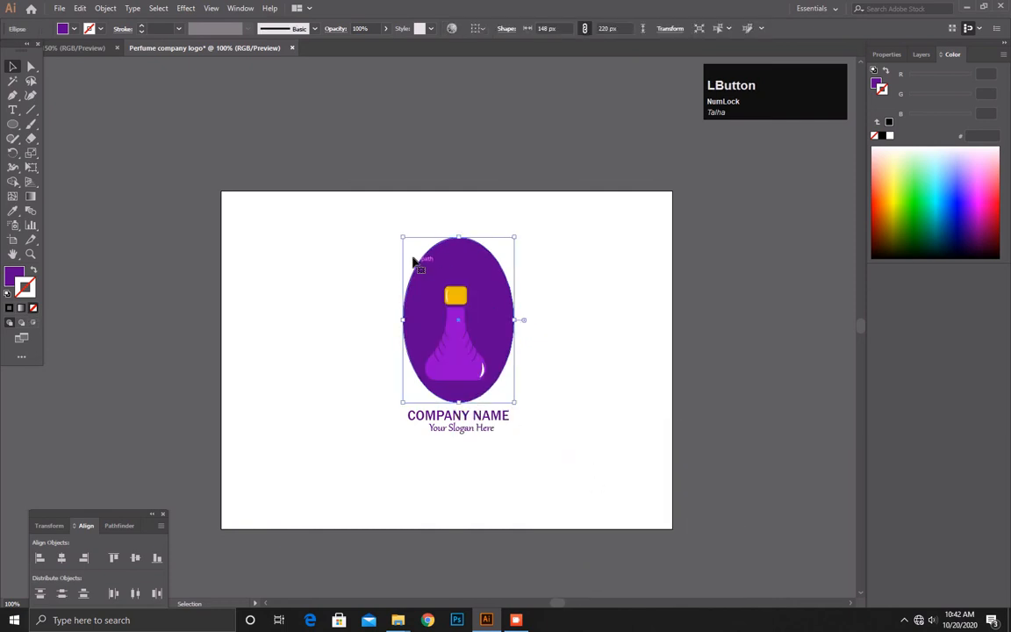
pyautogui.press('i')
pyautogui.click(453, 296)
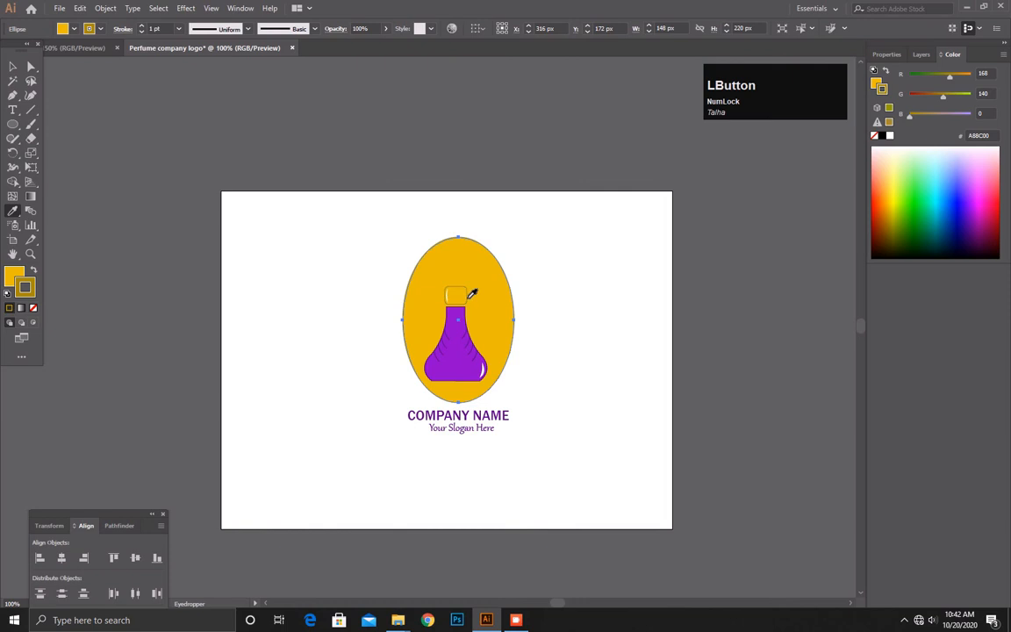
# Step: Remove the ellipse's stroke and change its fill to white (FFFFFF)
pyautogui.click(12, 66)
pyautogui.click(387, 253)
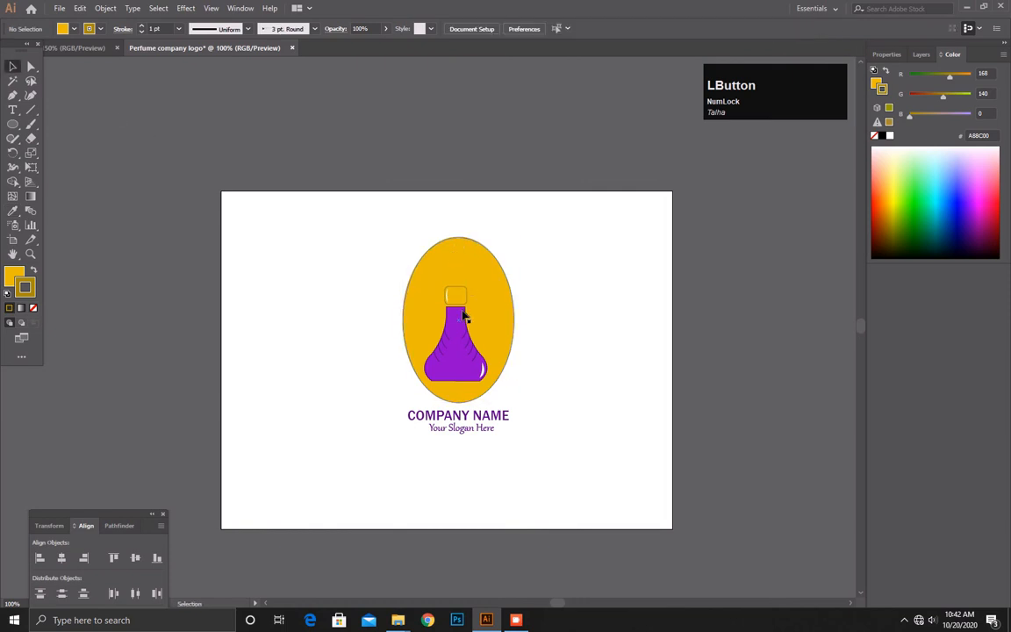
pyautogui.click(414, 268)
pyautogui.click(32, 308)
pyautogui.click(11, 277)
pyautogui.doubleClick(8, 278)
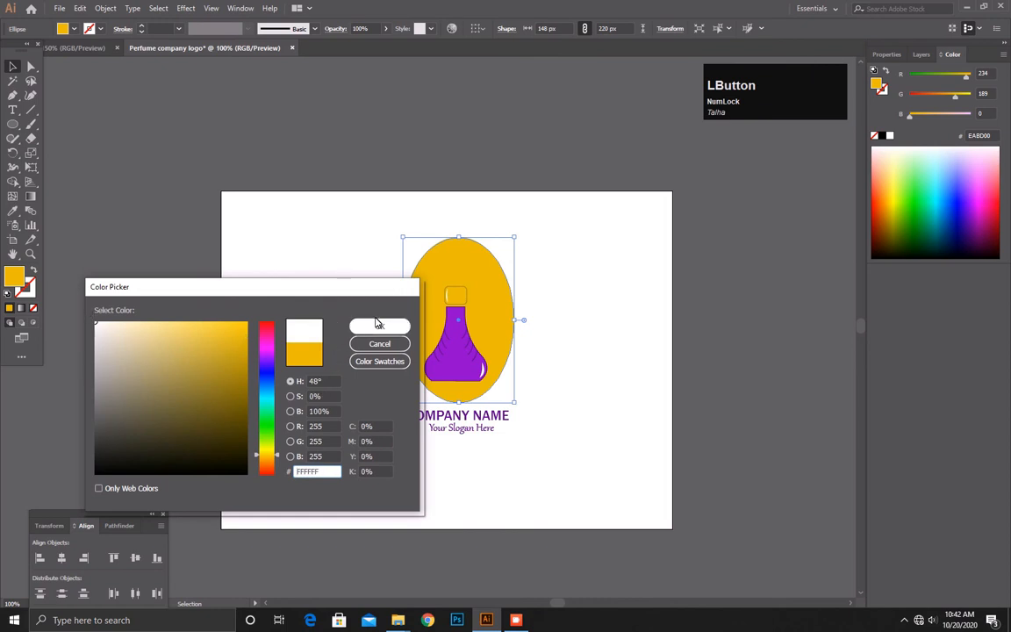
pyautogui.click(379, 325)
pyautogui.click(517, 292)
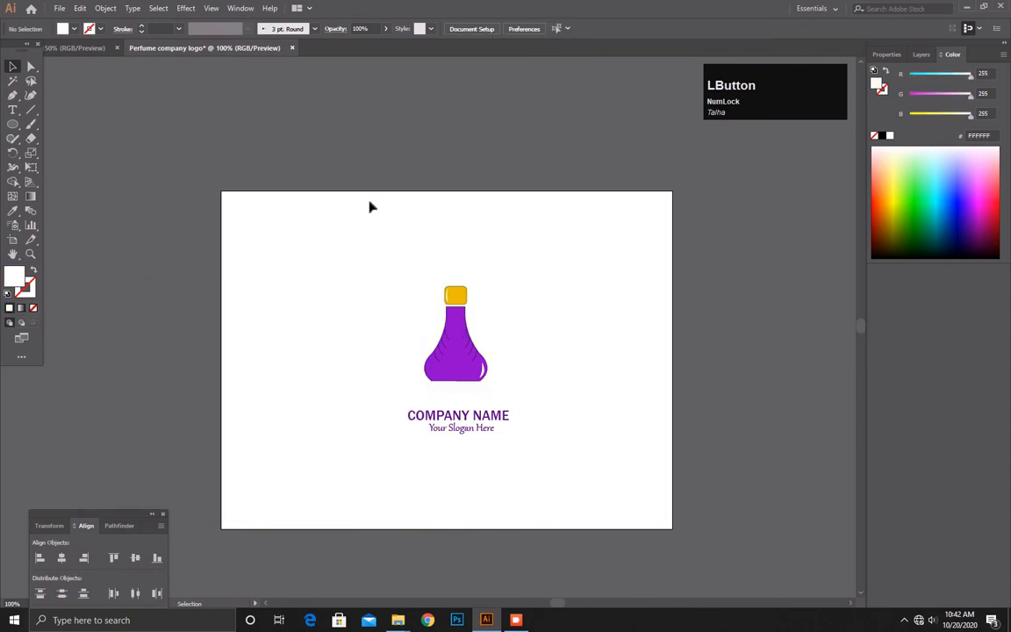
# Step: Draw a 600 by 450 px rectangle covering the artboard and bring the small gold swatch over from the other document
pyautogui.click(12, 124)
pyautogui.moveTo(221, 188); pyautogui.dragTo(672, 528)
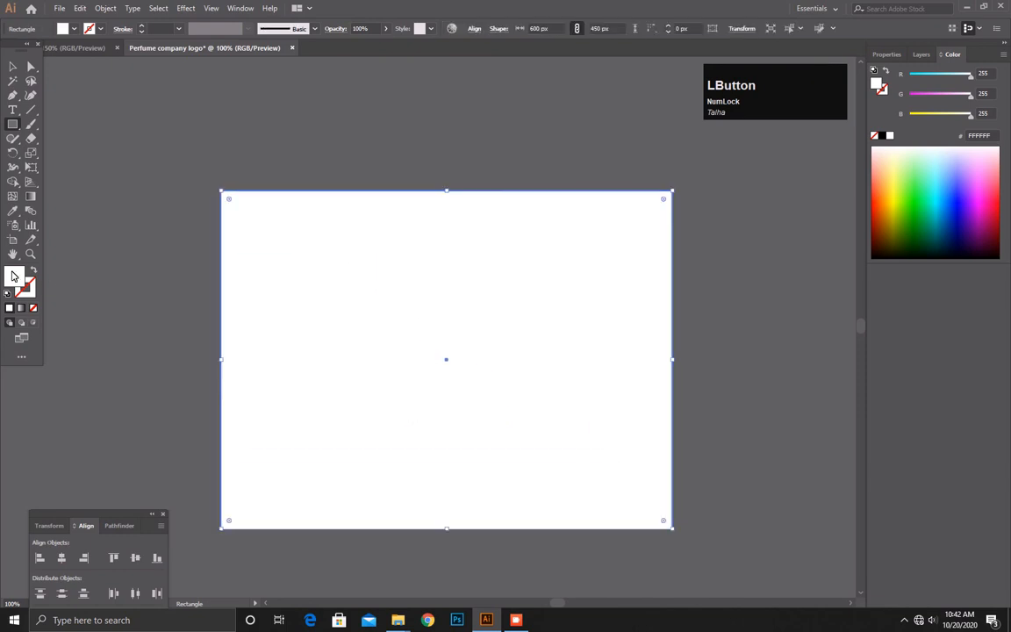
pyautogui.click(68, 43)
pyautogui.moveTo(161, 252); pyautogui.dragTo(153, 188)
pyautogui.moveTo(189, 230); pyautogui.dragTo(249, 254)
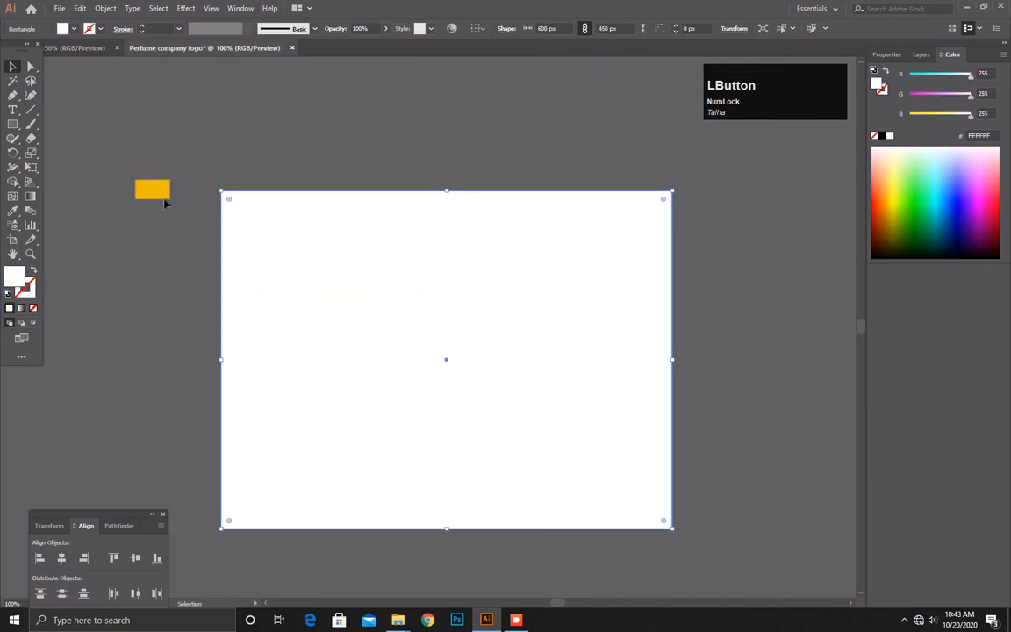
# Step: Give the artboard-sized rectangle the swatch's gold fill with no stroke and send it to the back
pyautogui.press('i')
pyautogui.click(158, 188)
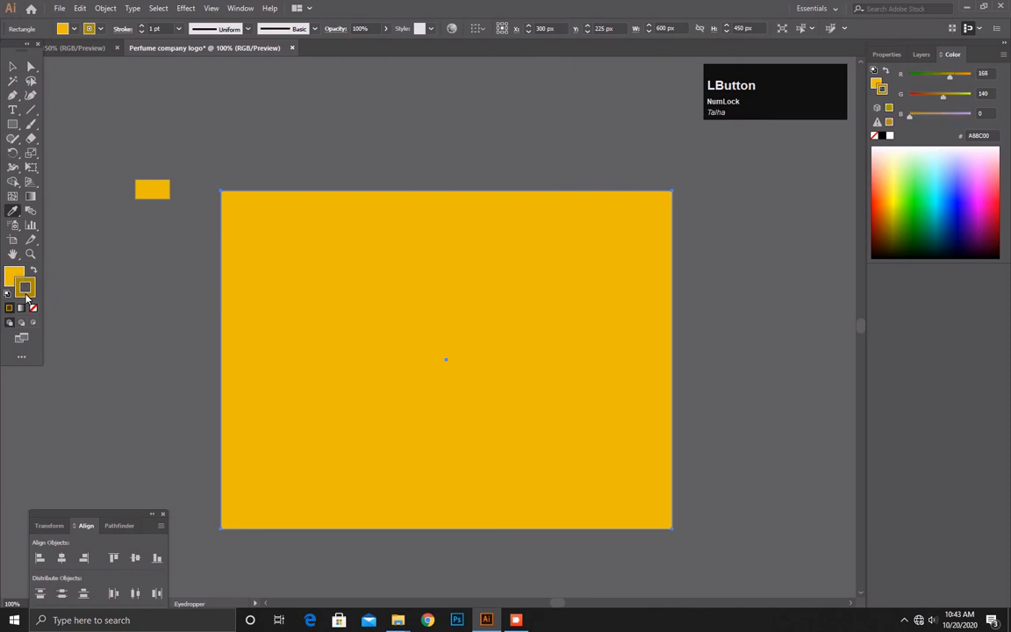
pyautogui.click(33, 307)
pyautogui.click(12, 66)
pyautogui.rightClick(309, 386)
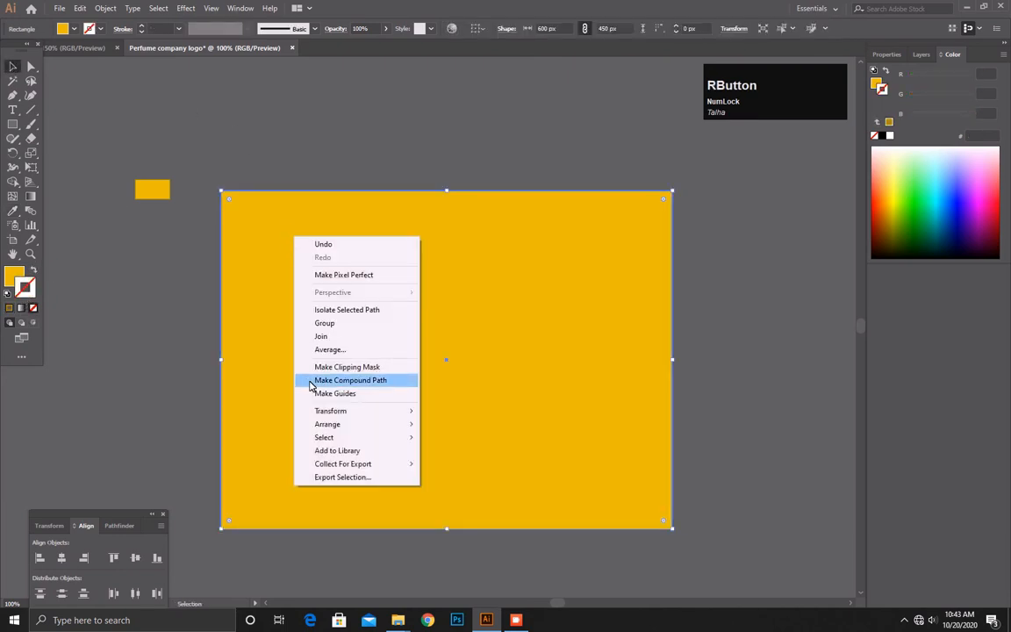
pyautogui.click(328, 424)
pyautogui.click(448, 465)
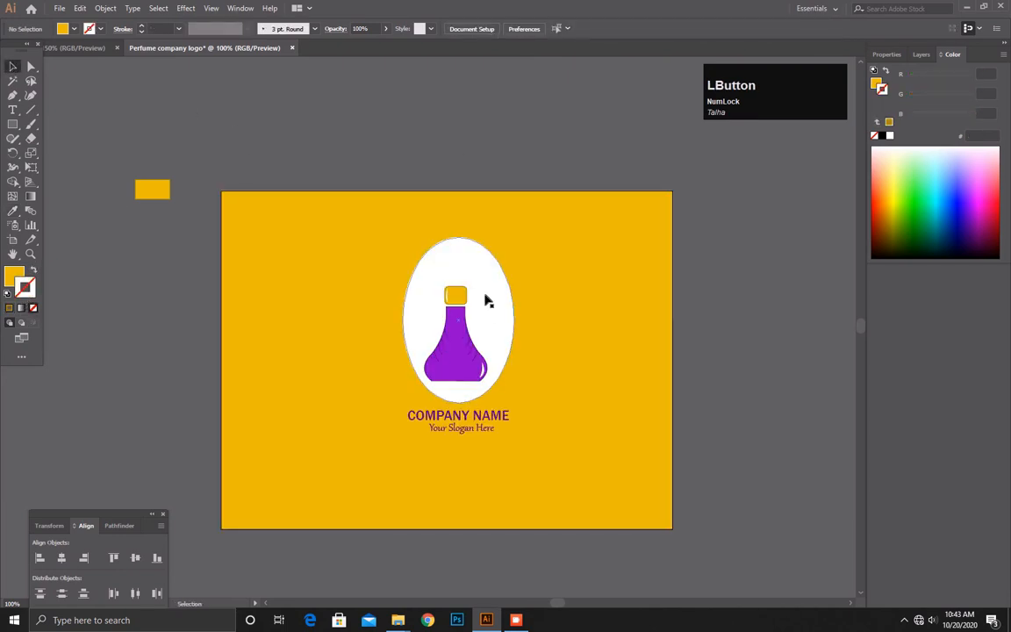
# Step: Move the company name and slogan lower, and shift the white ellipse slightly down and left behind the bottle
pyautogui.moveTo(471, 421); pyautogui.dragTo(475, 450)
pyautogui.moveTo(475, 313); pyautogui.dragTo(467, 323)
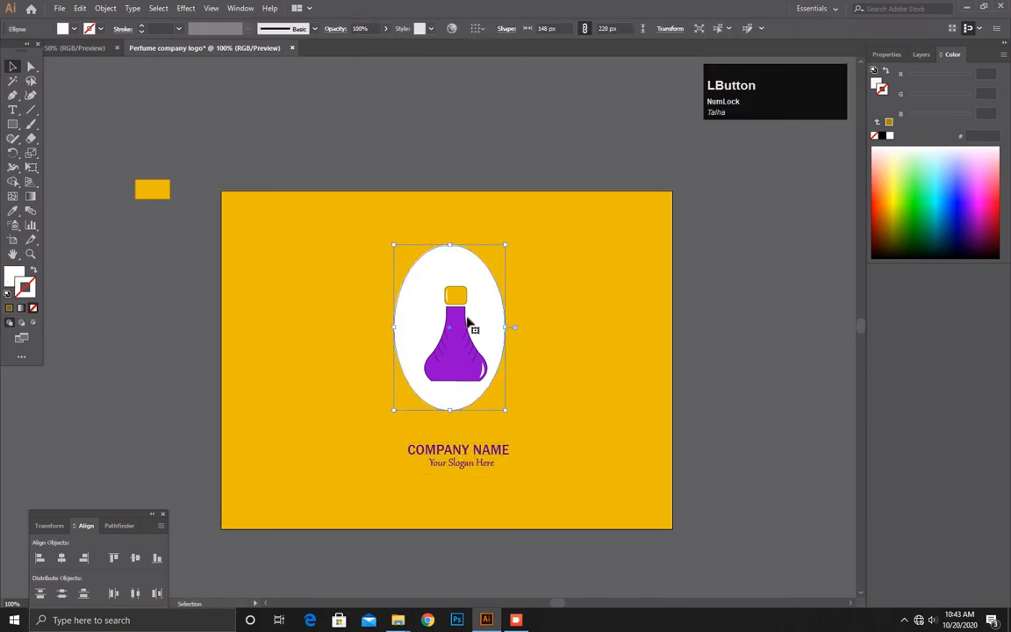
pyautogui.click(458, 330)
pyautogui.click(471, 324)
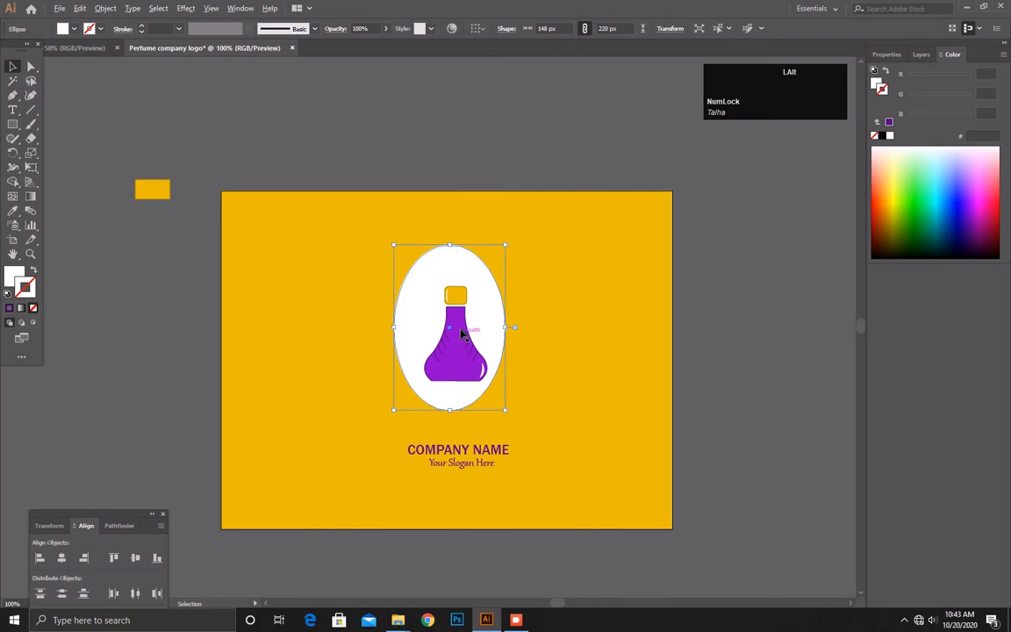
# Step: Lock the white ellipse and the gold background rectangle
pyautogui.scroll(2, 461, 332)
pyautogui.scroll(1, 462, 332)
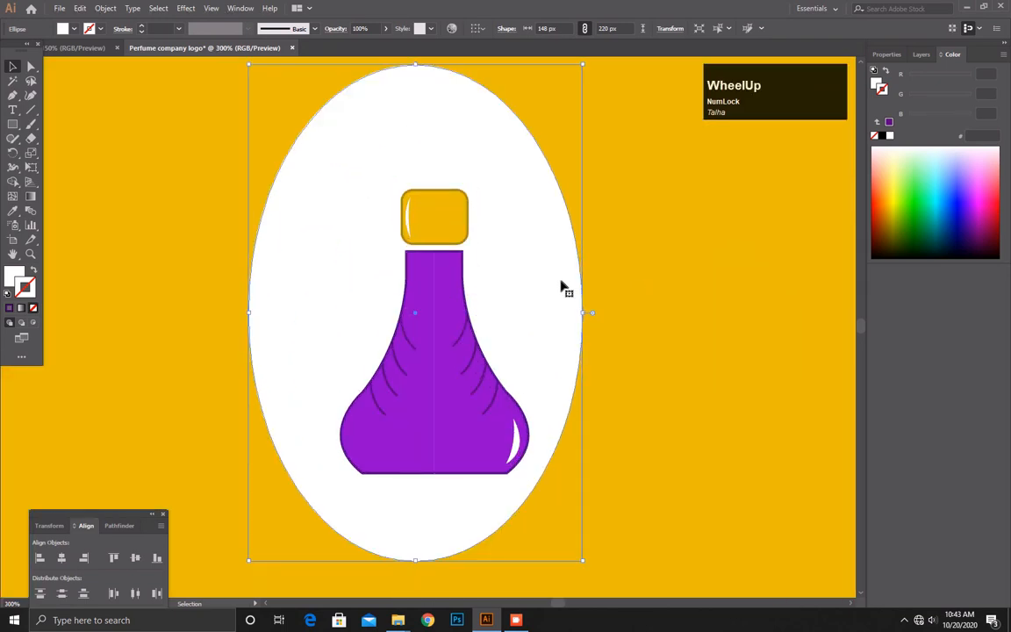
pyautogui.hotkey('ctrl', '2')
pyautogui.click(649, 289)
pyautogui.hotkey('ctrl', '2')
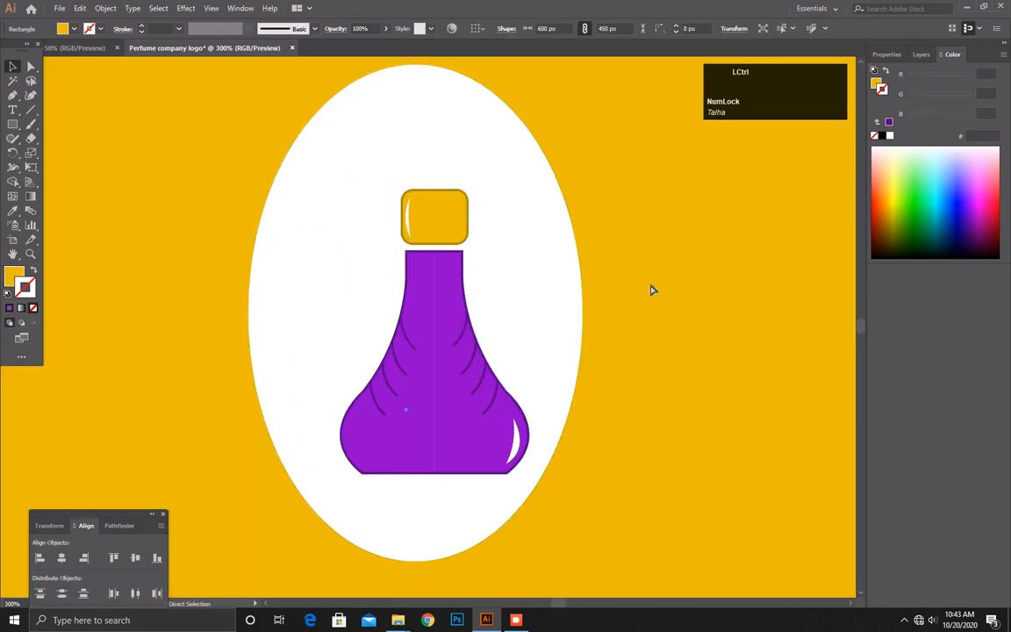
# Step: Group all the bottle's parts and move the group so the bottle is centred in the white ellipse
pyautogui.moveTo(496, 182); pyautogui.dragTo(344, 504)
pyautogui.rightClick(431, 353)
pyautogui.click(462, 438)
pyautogui.click(526, 361)
pyautogui.moveTo(470, 342); pyautogui.dragTo(453, 319)
# Step: Unlock all objects and move the white ellipse together with the bottle slightly lower on the artboard
pyautogui.keyDown('alt'); pyautogui.scroll(-1, 502, 305); pyautogui.keyUp('alt')
pyautogui.keyDown('alt'); pyautogui.scroll(-1, 505, 312); pyautogui.keyUp('alt')
pyautogui.moveTo(559, 418); pyautogui.dragTo(417, 467)
pyautogui.moveTo(542, 234); pyautogui.dragTo(435, 376)
pyautogui.hotkey('ctrl', 'alt', '2')
pyautogui.click(768, 256)
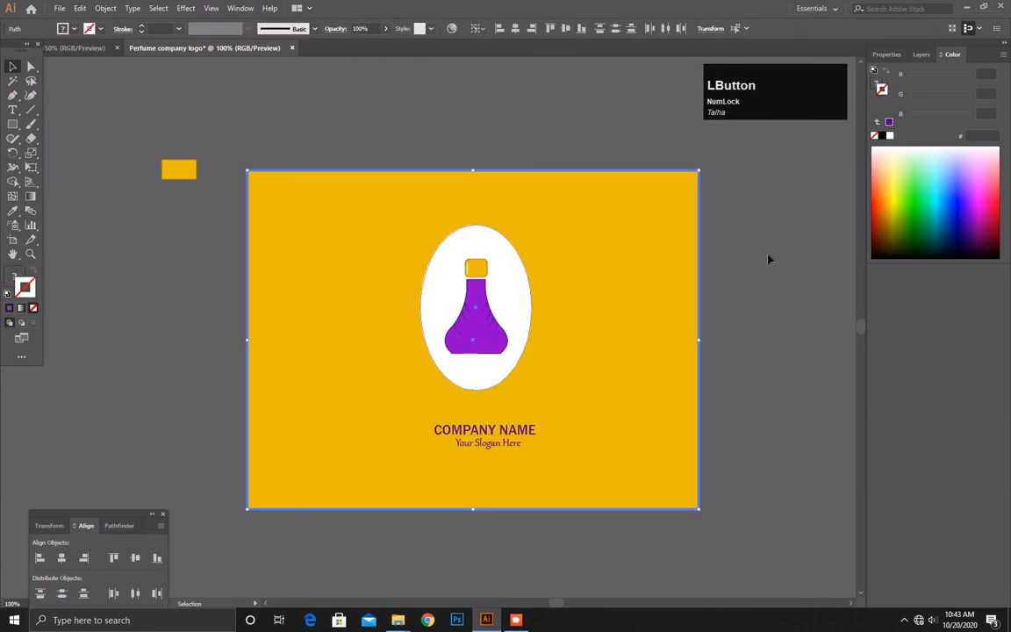
pyautogui.click(499, 269)
pyautogui.keyDown('shift'); pyautogui.click(477, 289); pyautogui.keyUp('shift')
pyautogui.moveTo(477, 293); pyautogui.dragTo(476, 314)
pyautogui.click(738, 285)
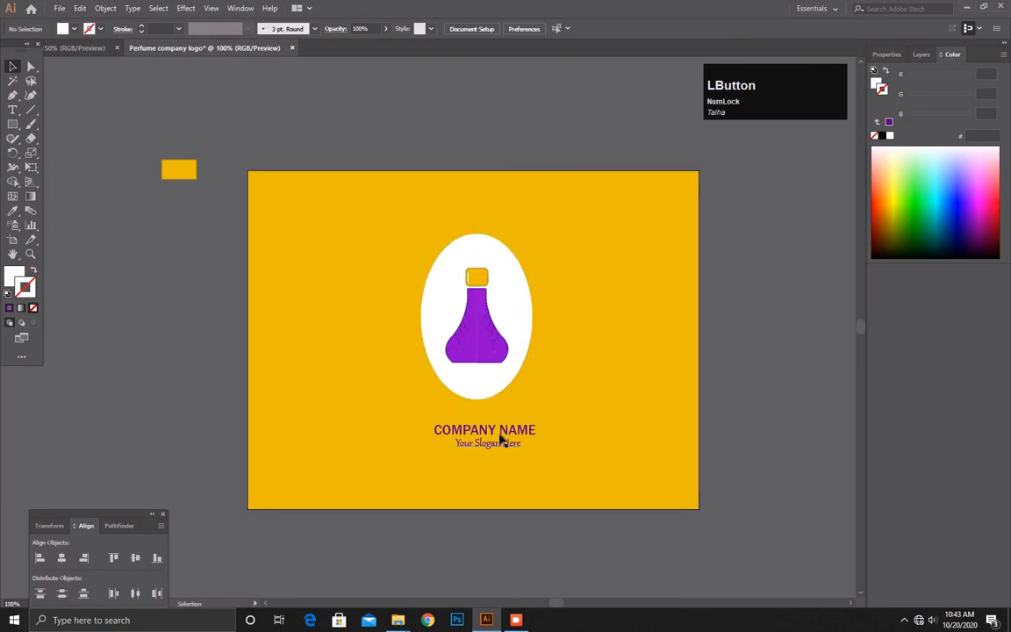
# Step: Nudge the company name and slogan up close beneath the ellipse and slightly to the left
pyautogui.click(502, 426)
pyautogui.press('Up')
pyautogui.press('Up')
pyautogui.press('Up')
pyautogui.press('Up')
pyautogui.press('Up')
pyautogui.press('Up')
pyautogui.press('Up')
pyautogui.press('Up')
pyautogui.press('Up')
pyautogui.press('Up')
pyautogui.press('Up')
pyautogui.press('Up')
pyautogui.press('Up')
pyautogui.press('Up')
pyautogui.press('Up')
pyautogui.press('Up')
pyautogui.press('Up')
pyautogui.press('Up')
pyautogui.press('Up')
pyautogui.press('Up')
pyautogui.press('Left')
pyautogui.press('Left')
pyautogui.press('Left')
pyautogui.press('Left')
pyautogui.press('Left')
pyautogui.press('Up')
pyautogui.click(673, 384)
pyautogui.hotkey('ctrl', 'z')
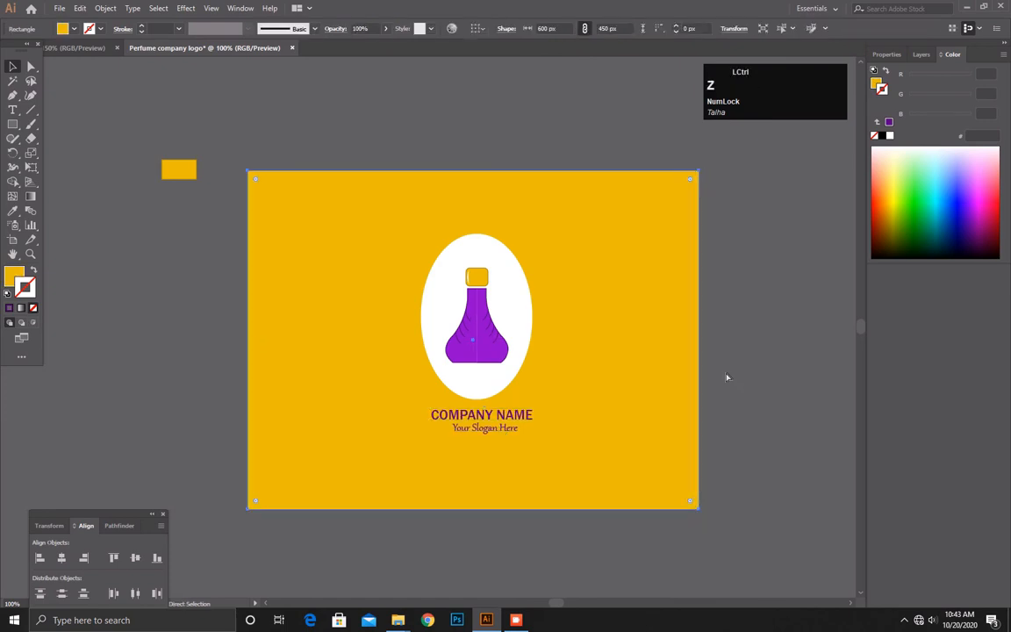
# Step: Delete the small gold swatch outside the artboard
pyautogui.click(103, 85)
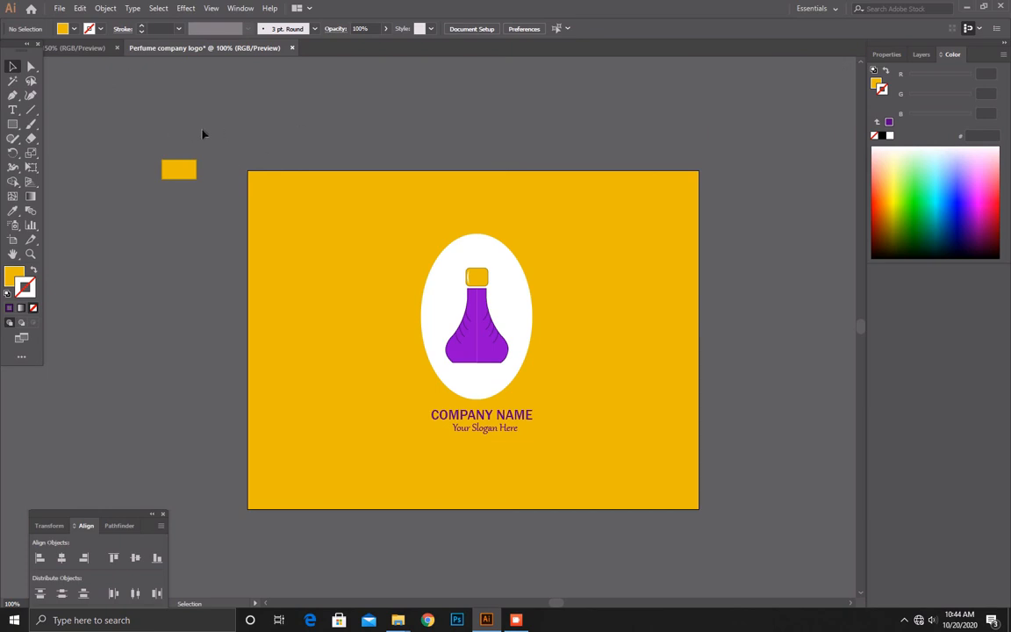
pyautogui.moveTo(202, 133); pyautogui.dragTo(162, 186)
pyautogui.press('Delete')
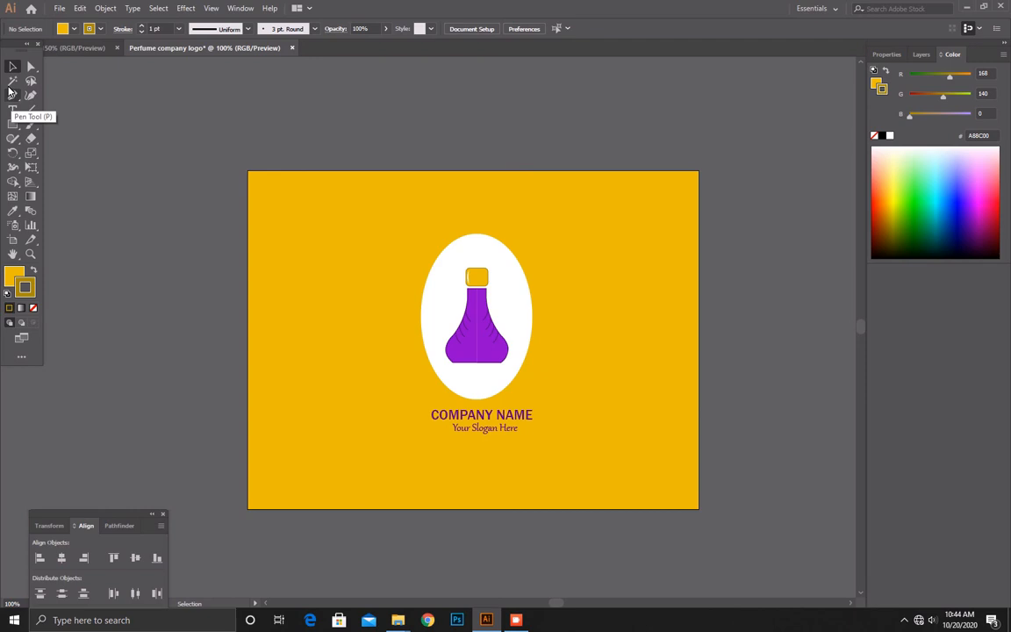
# Step: Choose a darker gold fill colour and use the Paintbrush to draw a check mark above the logo and write Thank You beneath it
pyautogui.click(31, 124)
pyautogui.doubleClick(13, 273)
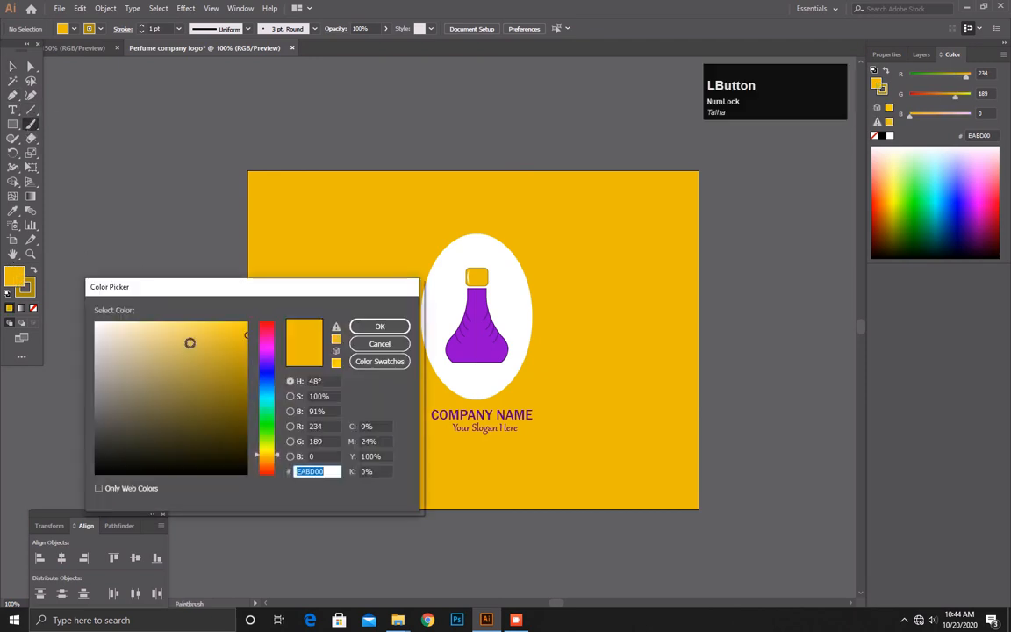
pyautogui.moveTo(198, 365)
pyautogui.mouseDown()
pyautogui.moveTo(151, 454)
pyautogui.moveTo(178, 454)
pyautogui.moveTo(165, 457)
pyautogui.moveTo(228, 343)
pyautogui.mouseUp()
pyautogui.click(380, 325)
pyautogui.moveTo(313, 237); pyautogui.dragTo(463, 202)
pyautogui.moveTo(270, 431)
pyautogui.mouseDown()
pyautogui.moveTo(273, 473)
pyautogui.moveTo(312, 461)
pyautogui.moveTo(346, 482)
pyautogui.moveTo(371, 465)
pyautogui.mouseUp()
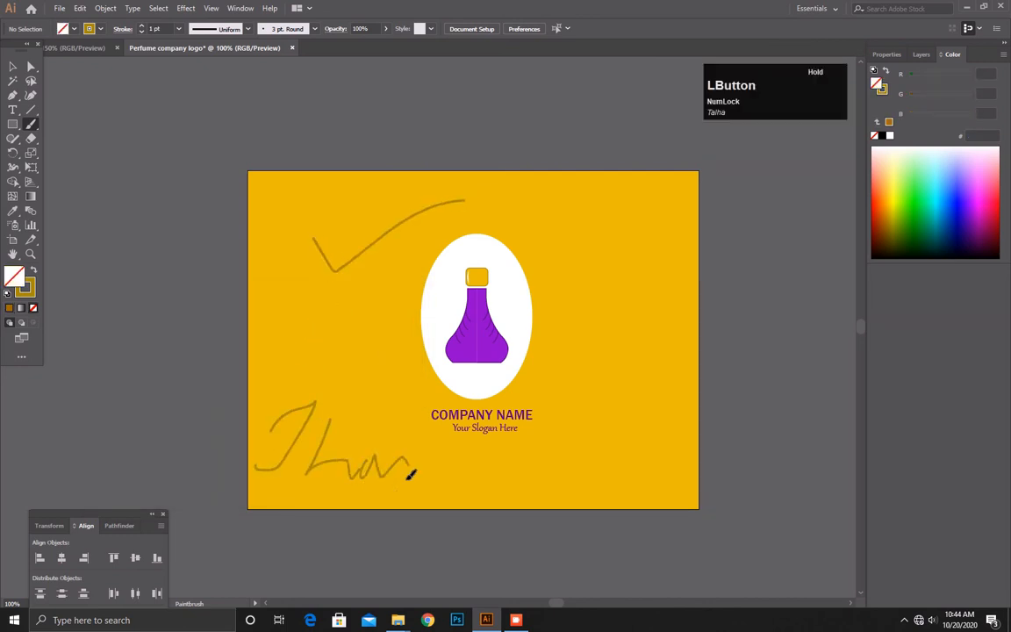
pyautogui.moveTo(458, 491); pyautogui.dragTo(513, 483)
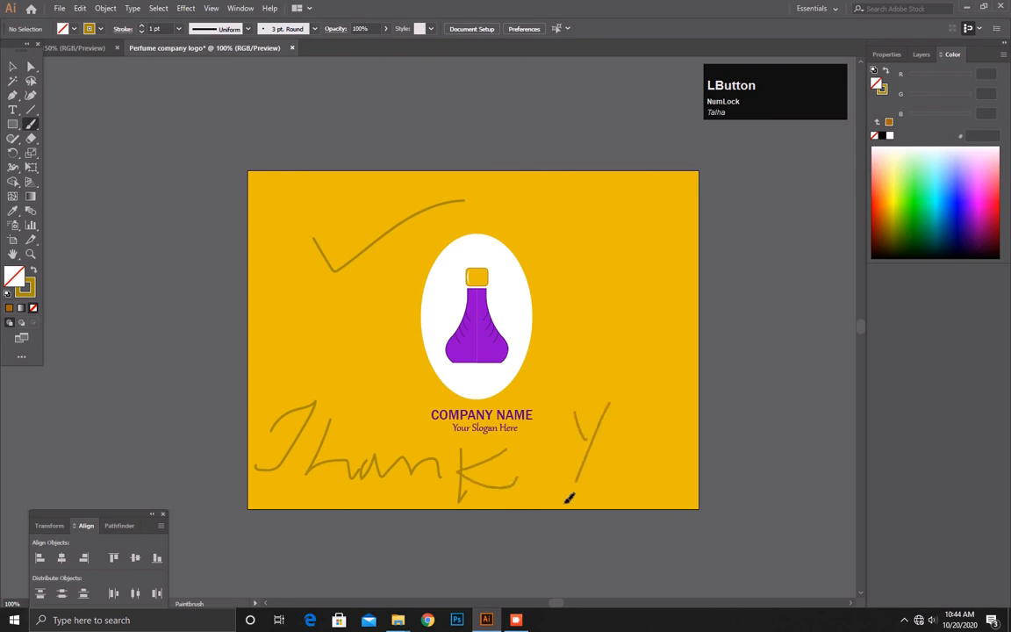
pyautogui.moveTo(612, 441); pyautogui.dragTo(665, 476)
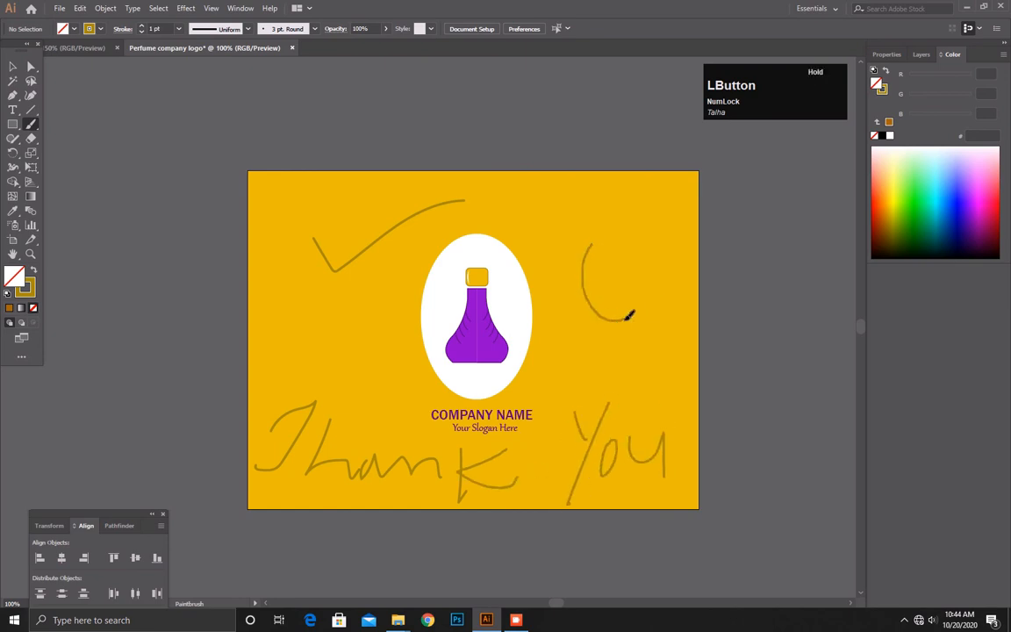